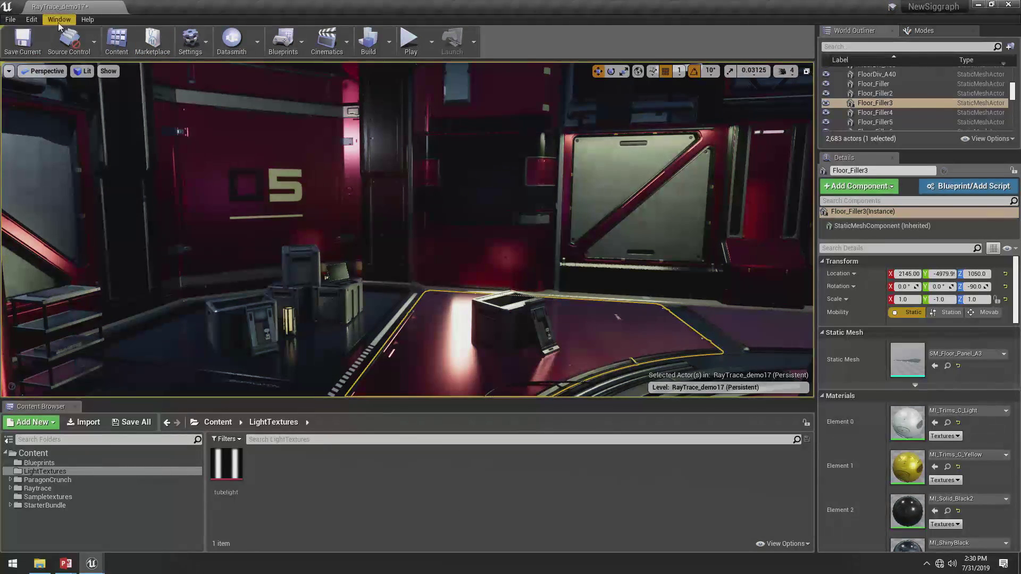
Open the Project Settings and browse the Engine, Editor and Platforms categories
mouse_move(32, 21)
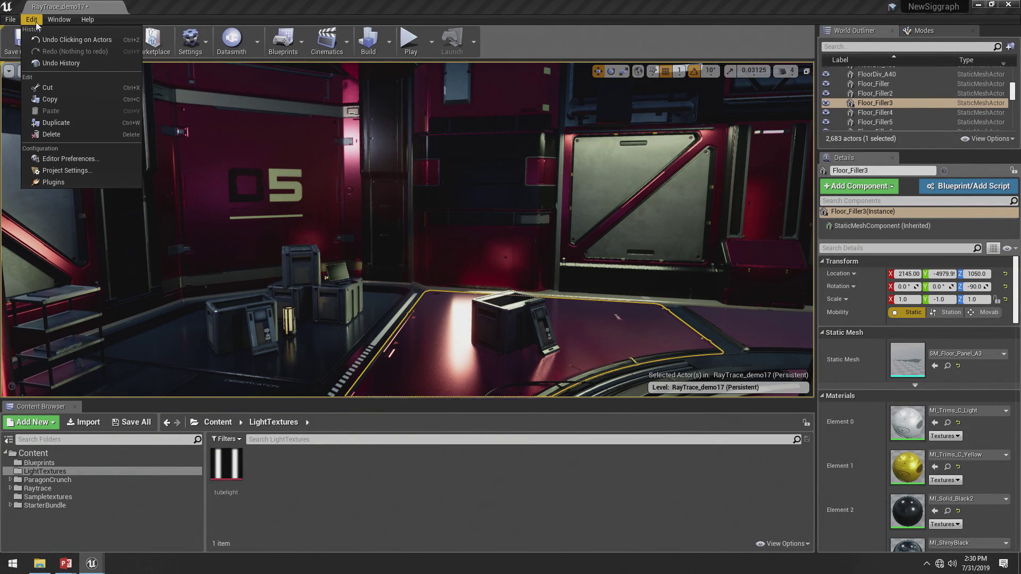
left_click(94, 171)
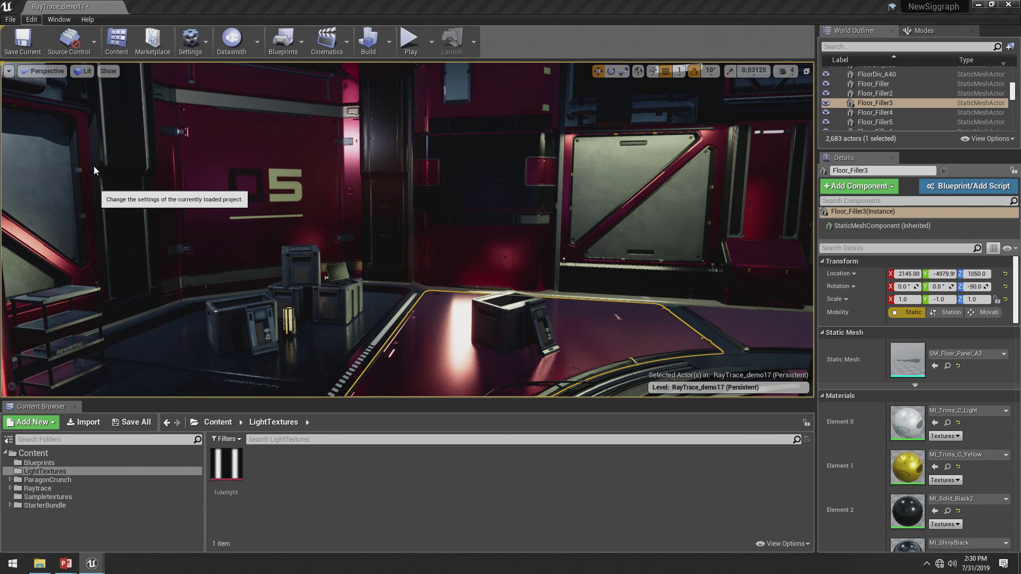
left_click_drag(451, 116, 533, 91)
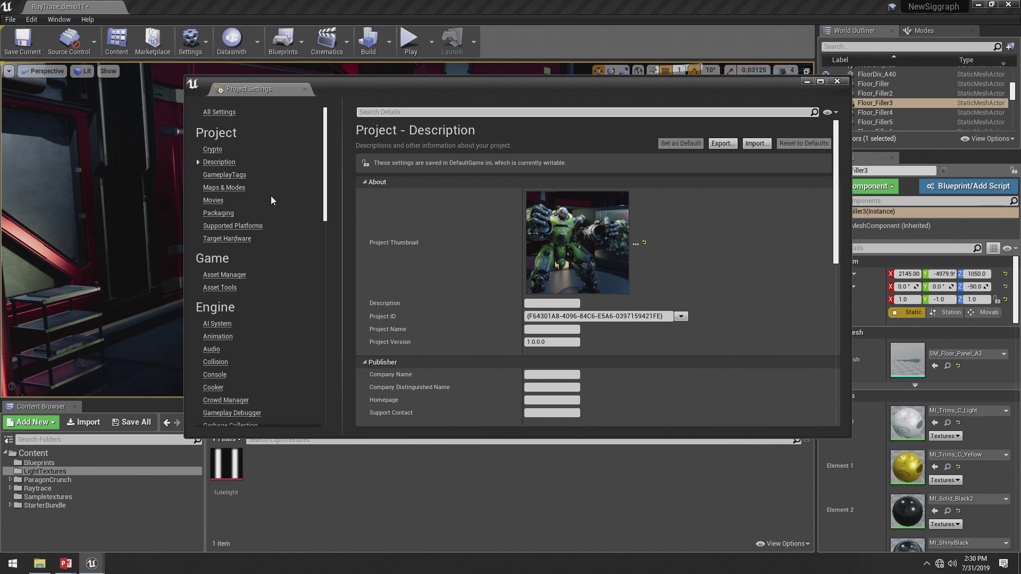
scroll(314, 227, "down", 2)
scroll(313, 230, "down", 20)
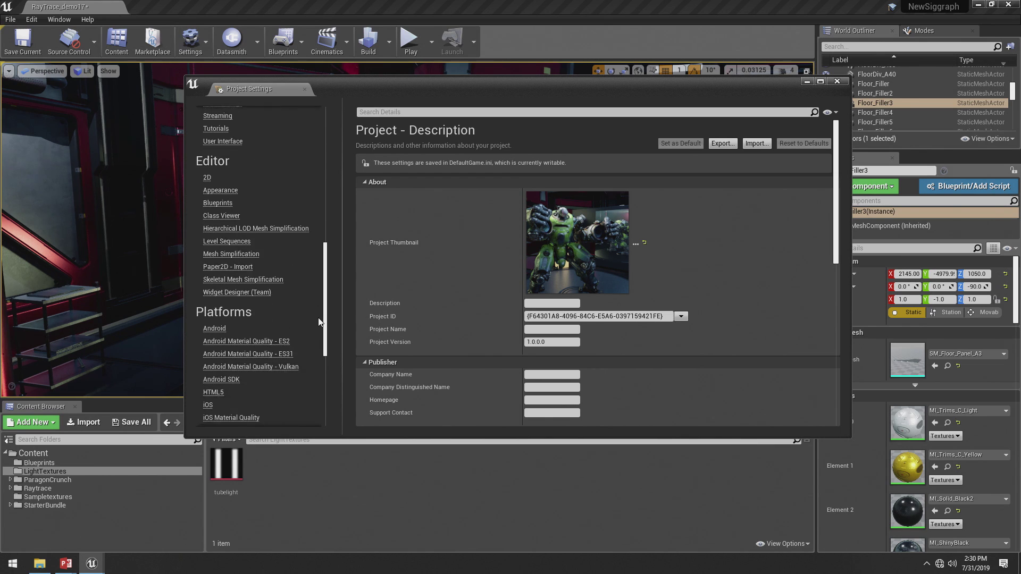
left_click_drag(322, 379, 341, 174)
scroll(255, 266, "down", 7)
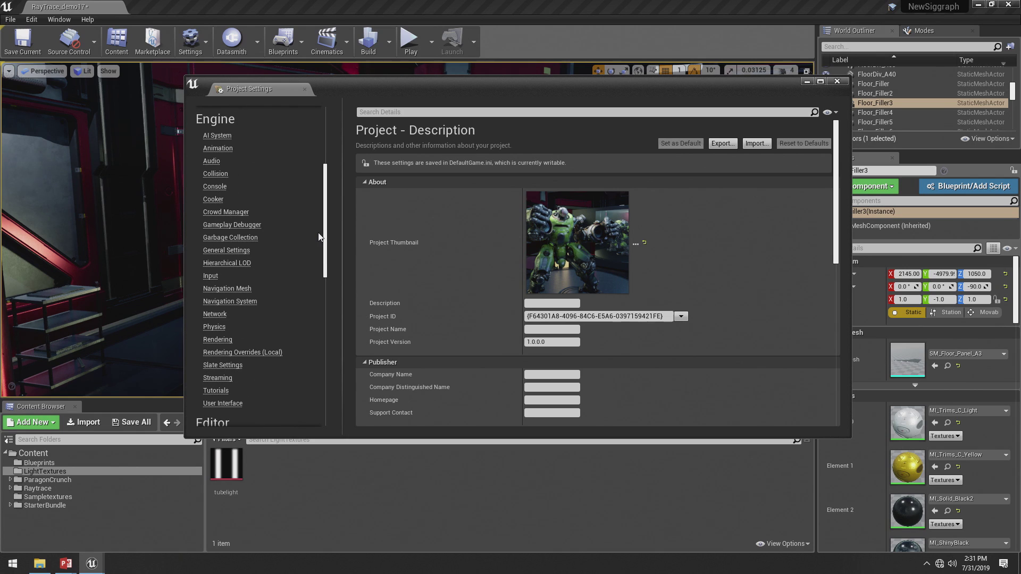
Search the project settings for "raytr" to check the Ray Tracing option, and clear the search
left_click(402, 112)
type("ryare")
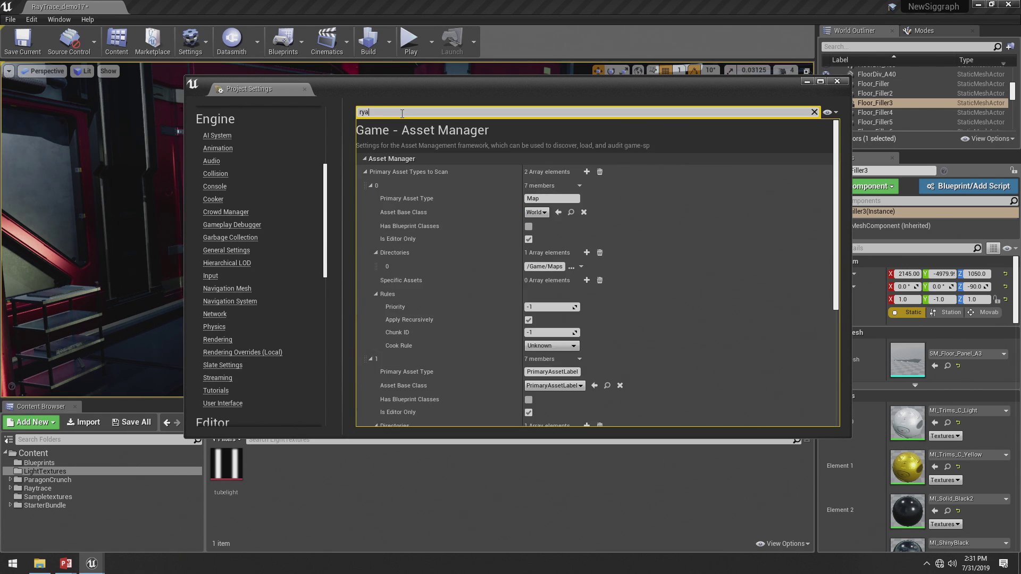
key("BackSpace")
key("BackSpace")
key("BackSpace")
key("BackSpace")
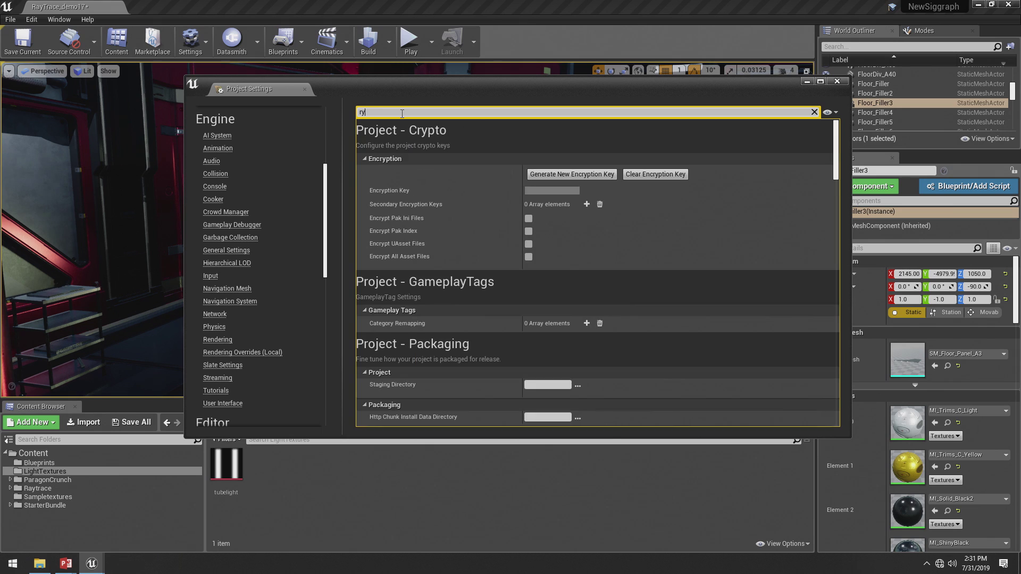
type("ay")
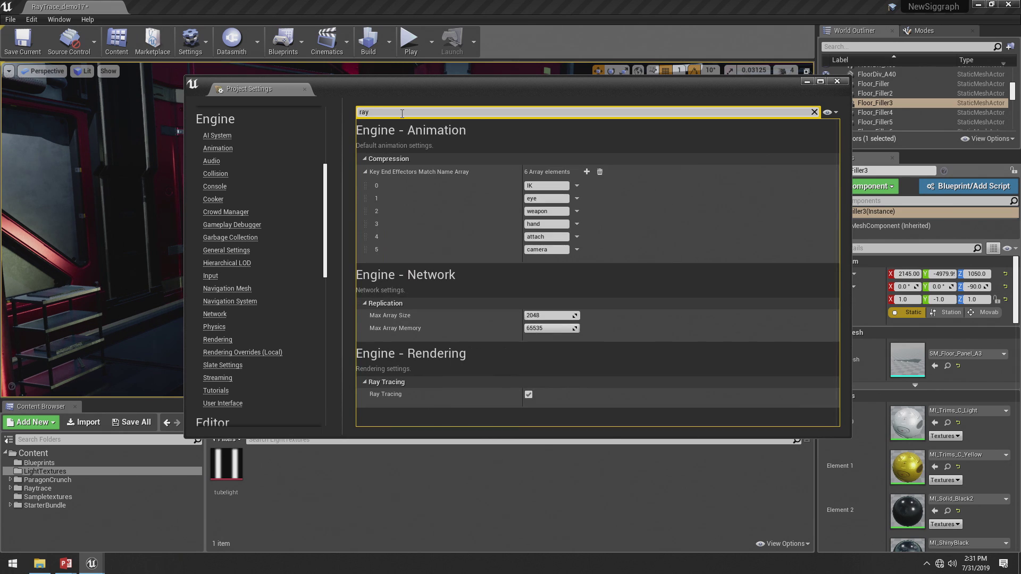
type("tr")
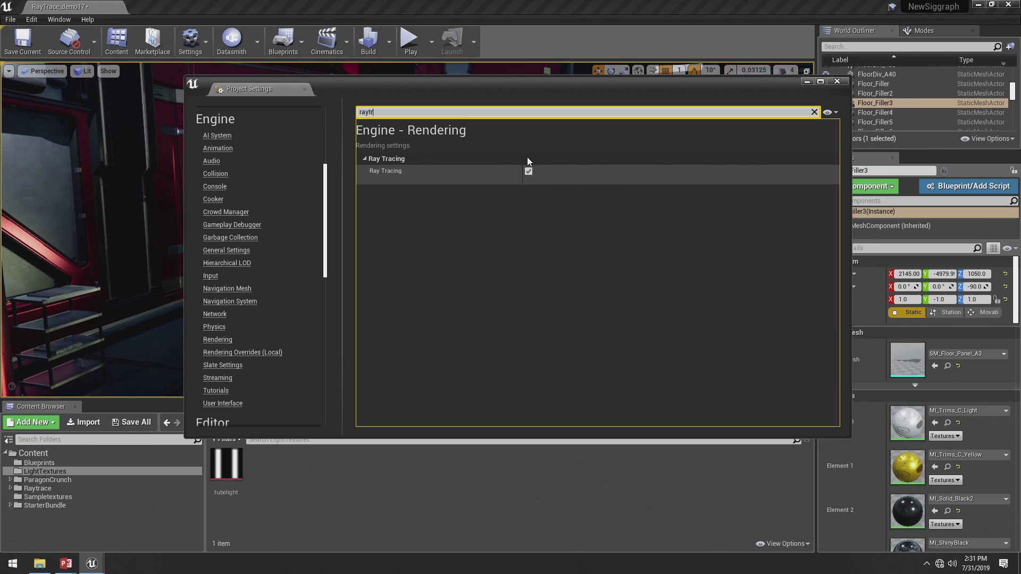
left_click_drag(394, 110, 332, 107)
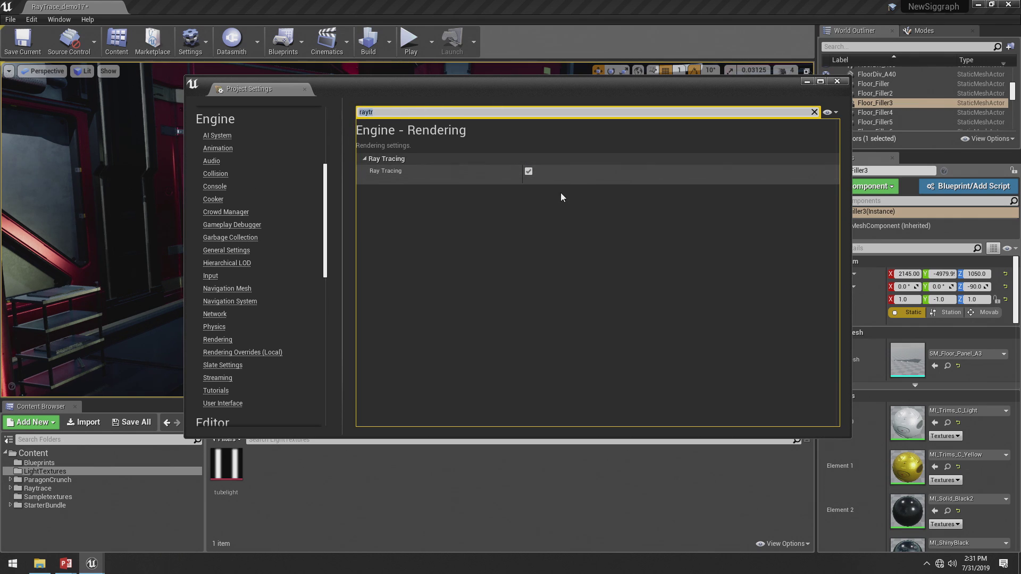
key("BackSpace")
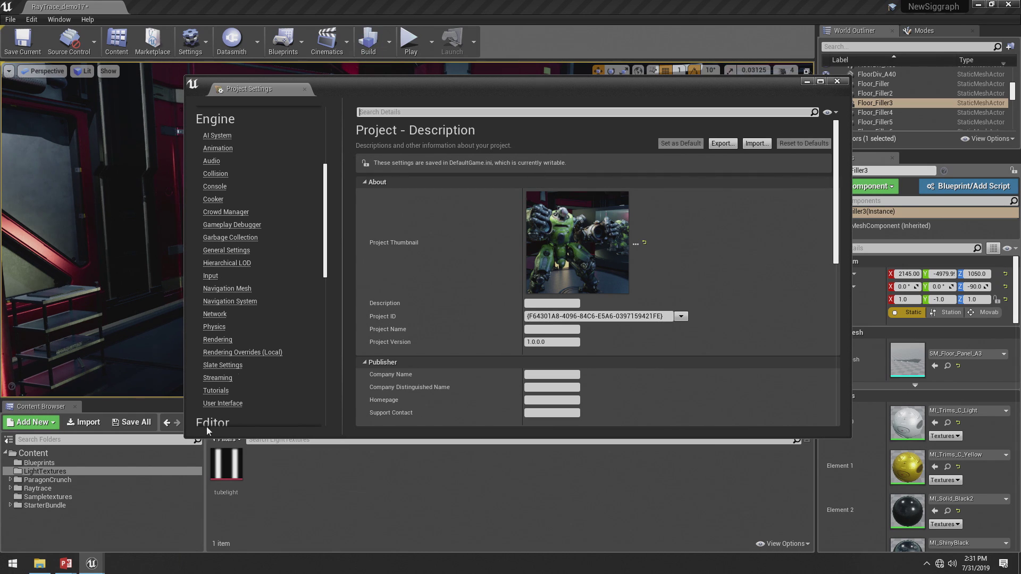
Open the Windows platform settings and check the Default RHI under Targeted RHIs
left_click_drag(318, 218, 311, 342)
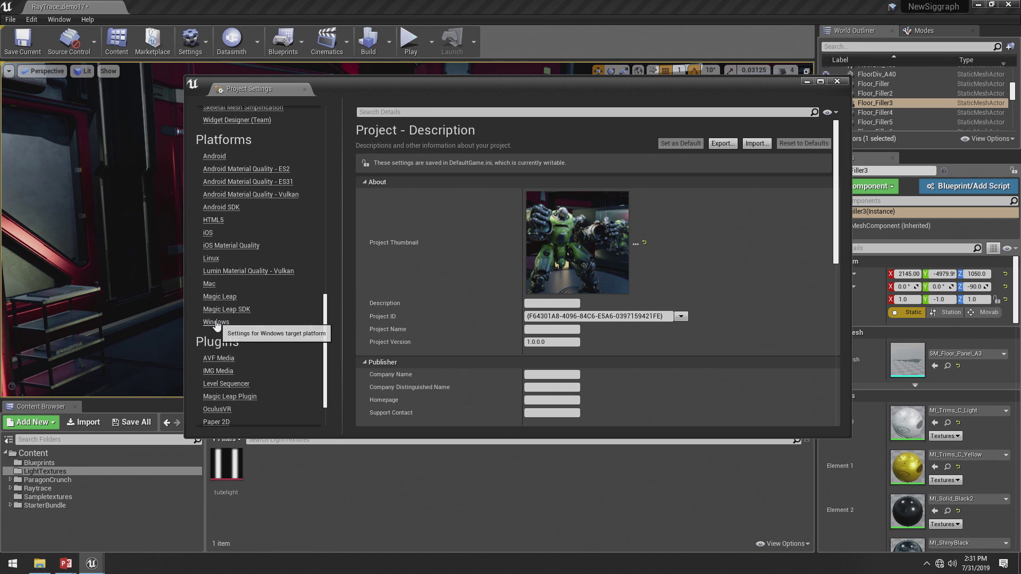
left_click(216, 323)
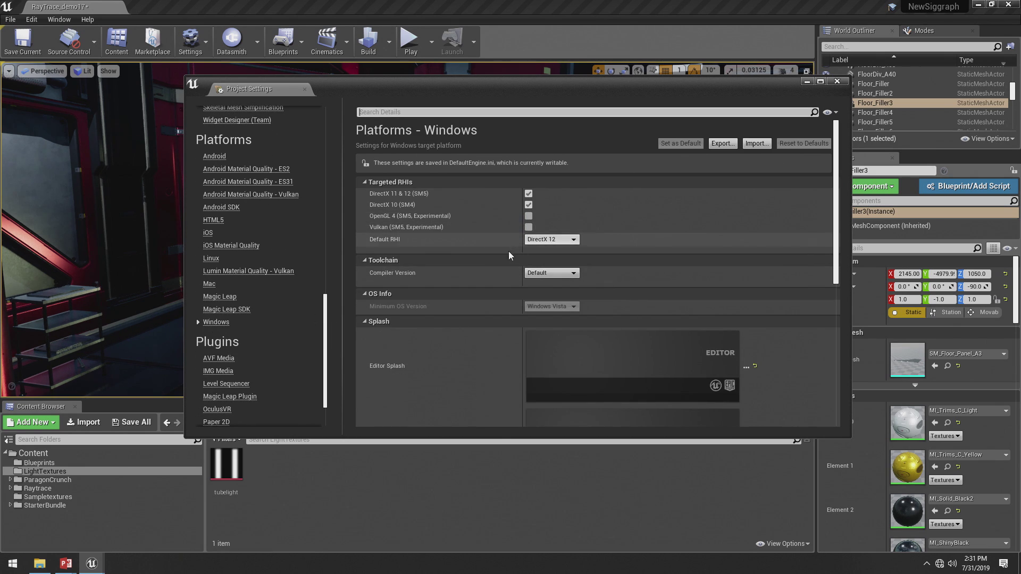
mouse_move(380, 239)
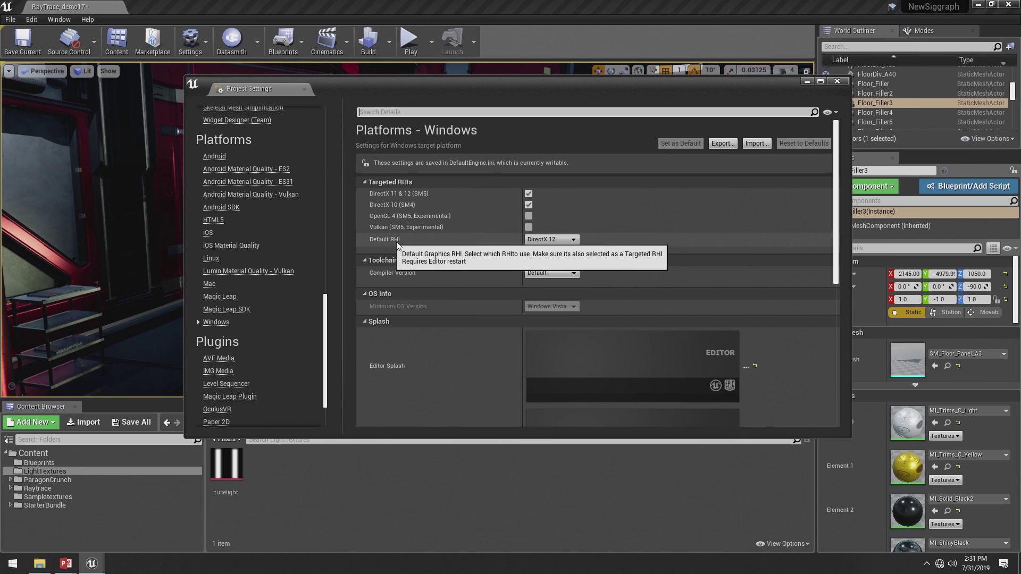
mouse_move(548, 242)
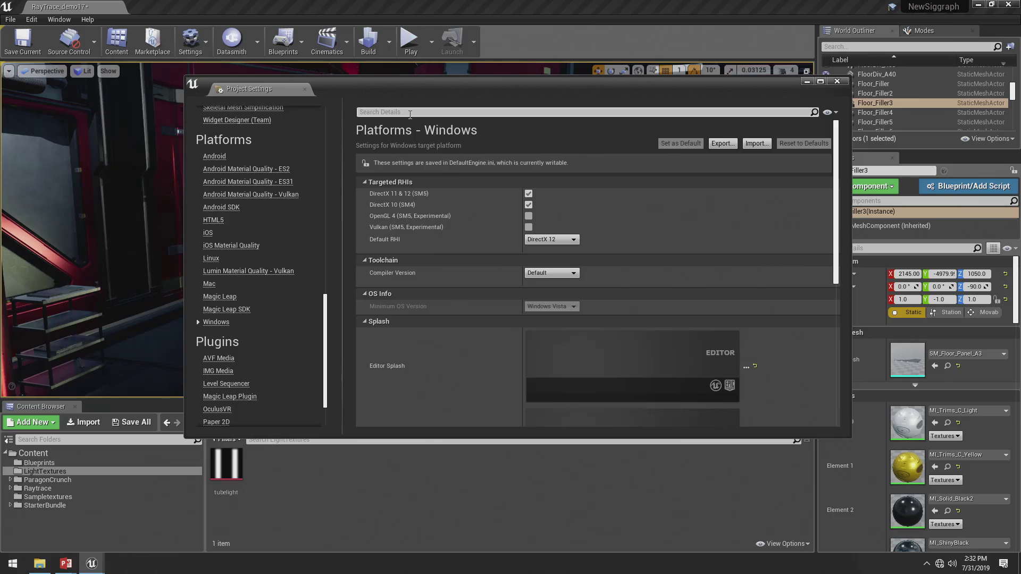
Search the project settings for "gb" to check the GBuffer Format, and clear the search
type("gb")
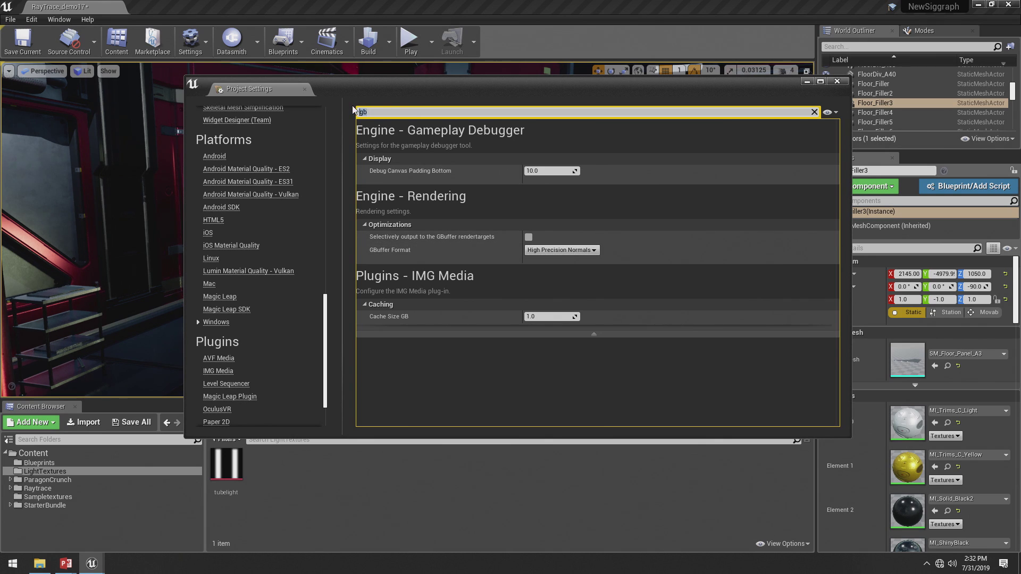
key("BackSpace")
key("BackSpace")
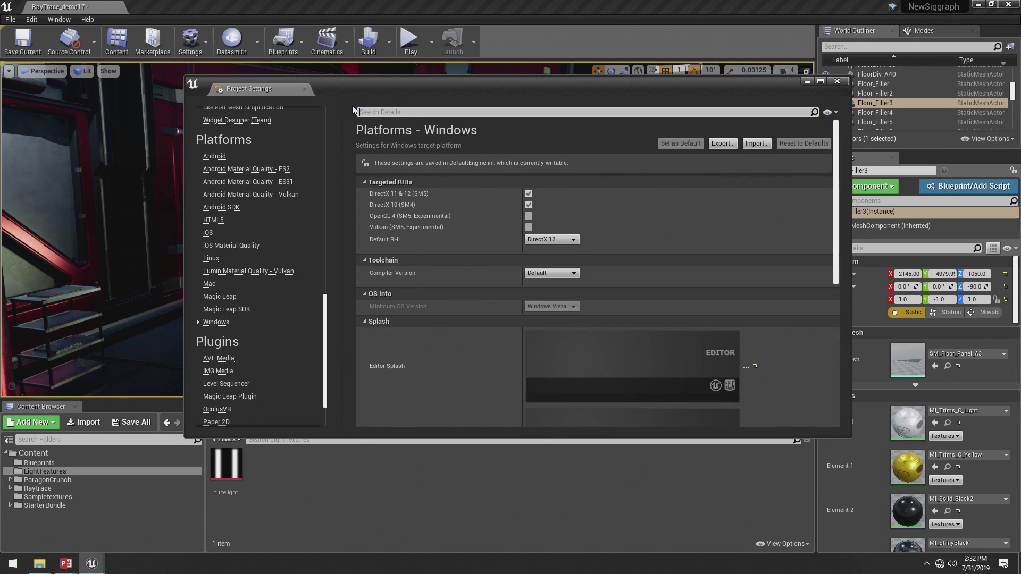
Search for "reflec" to check the Reflection Capture Resolution, clear the search and close the Project Settings
type("reflec")
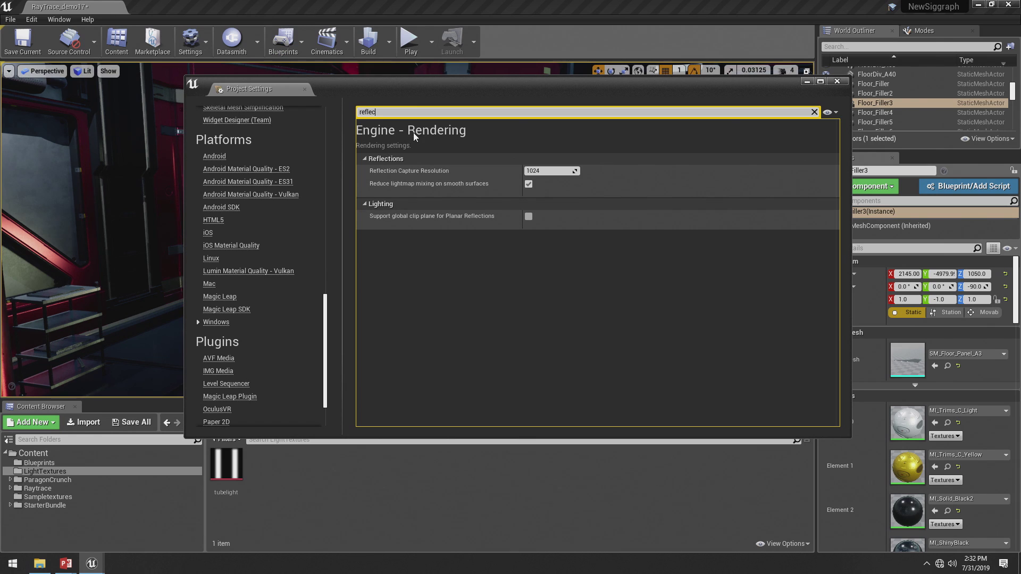
key("BackSpace")
key("BackSpace")
key("BackSpace")
key("BackSpace")
key("BackSpace")
key("BackSpace")
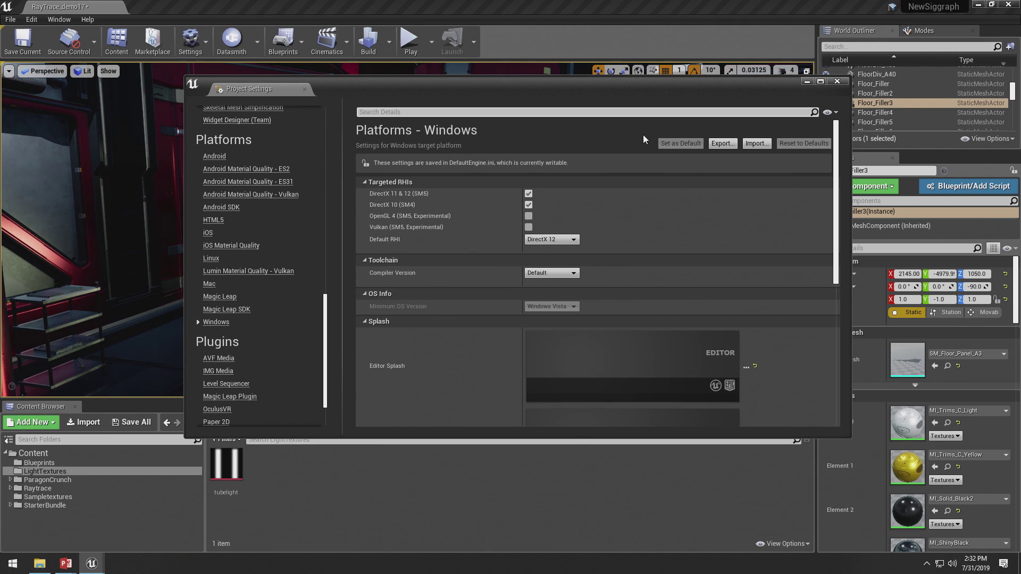
left_click_drag(745, 85, 712, 147)
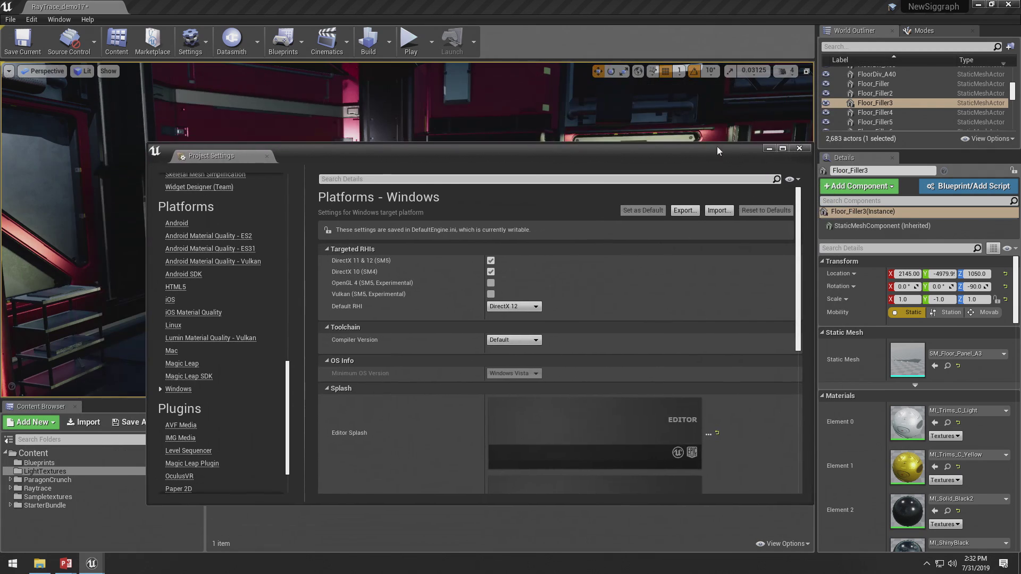
left_click(800, 149)
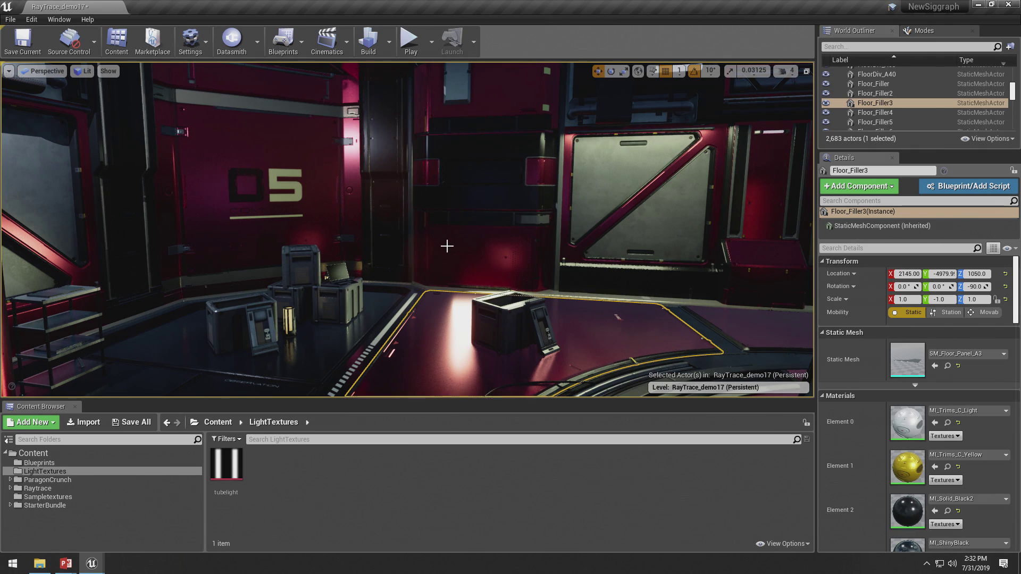
Examine the robot on the round platform, its reflection in the mirror panel and the surrounding room
right_click_drag(447, 246, 552, 250)
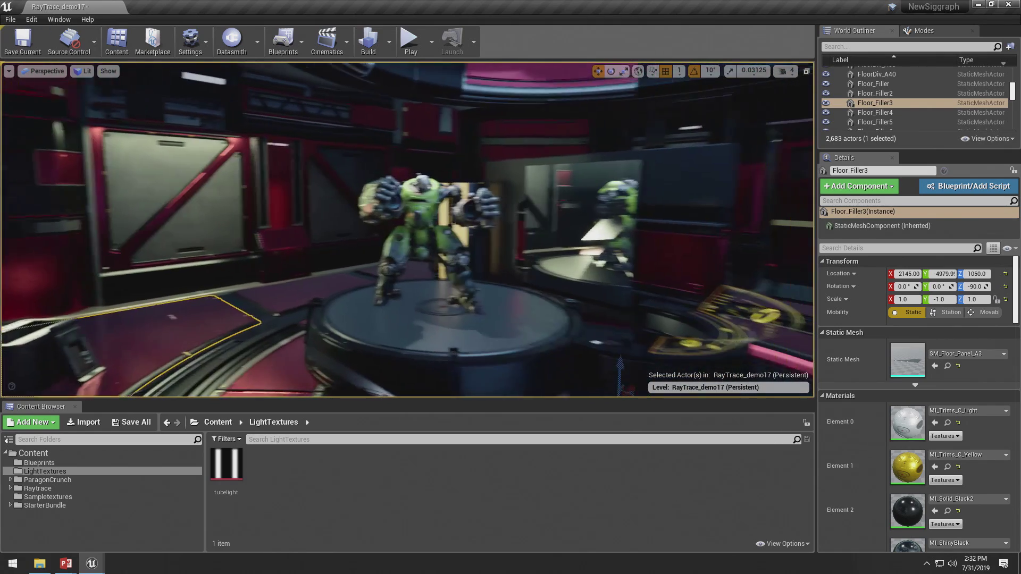
mouse_move(553, 250)
right_mouse_down()
mouse_move(534, 250)
mouse_move(563, 236)
mouse_move(540, 236)
mouse_move(558, 235)
right_mouse_up()
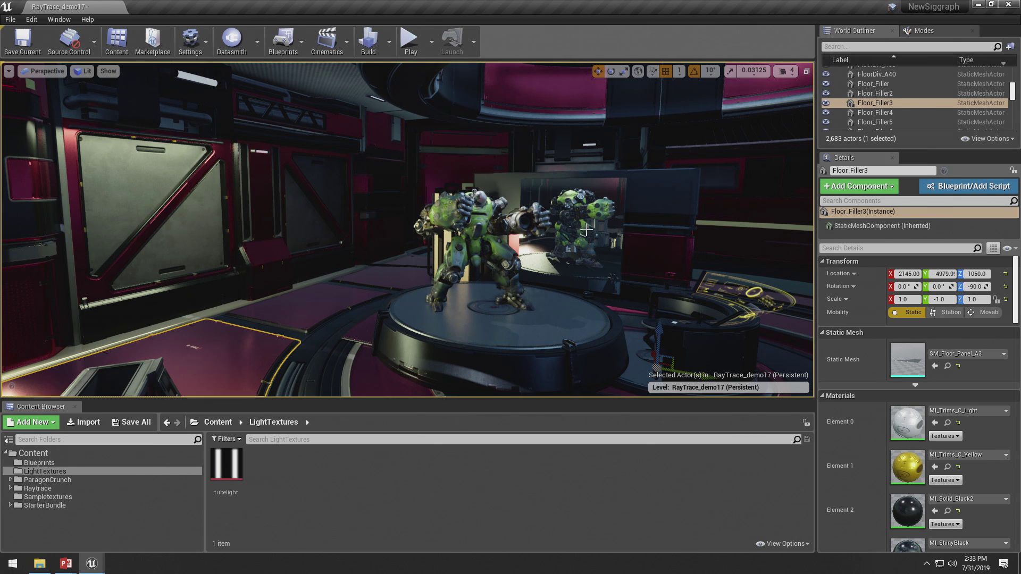
right_click_drag(543, 278, 567, 278)
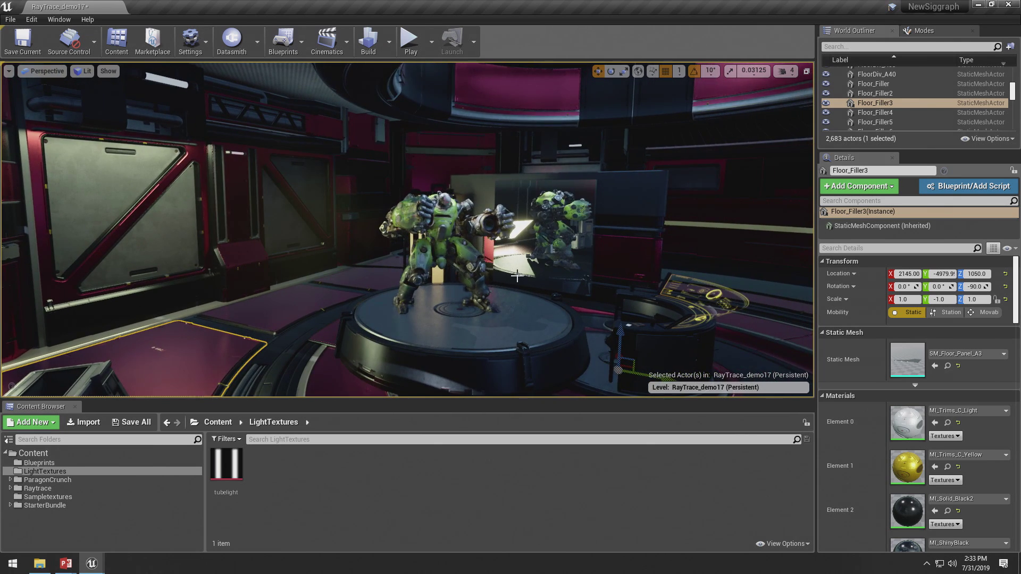
right_click(517, 275)
scroll(497, 273, "up", 2)
left_click(344, 268)
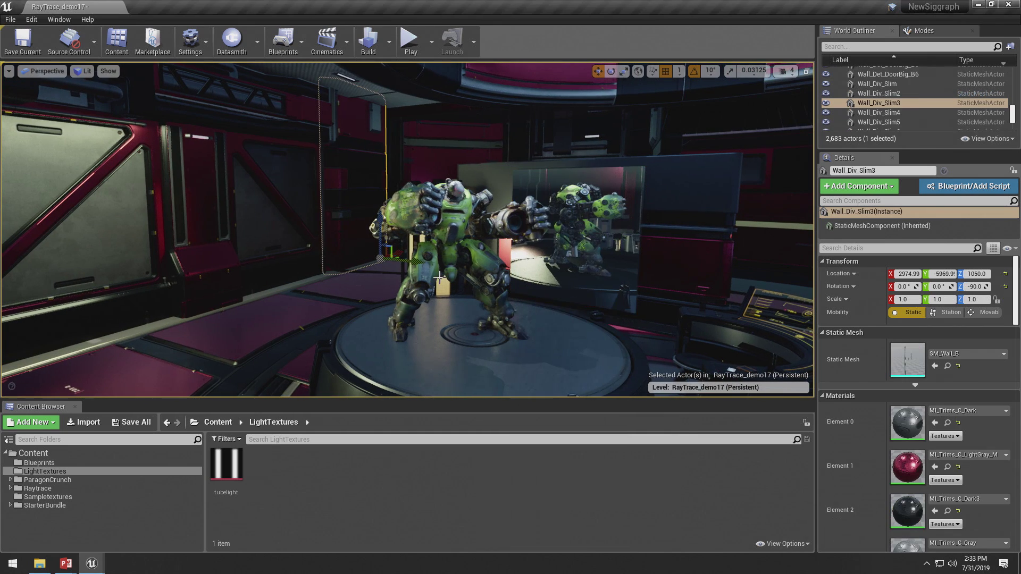
left_click_drag(394, 292, 442, 258)
right_click_drag(457, 291, 367, 269)
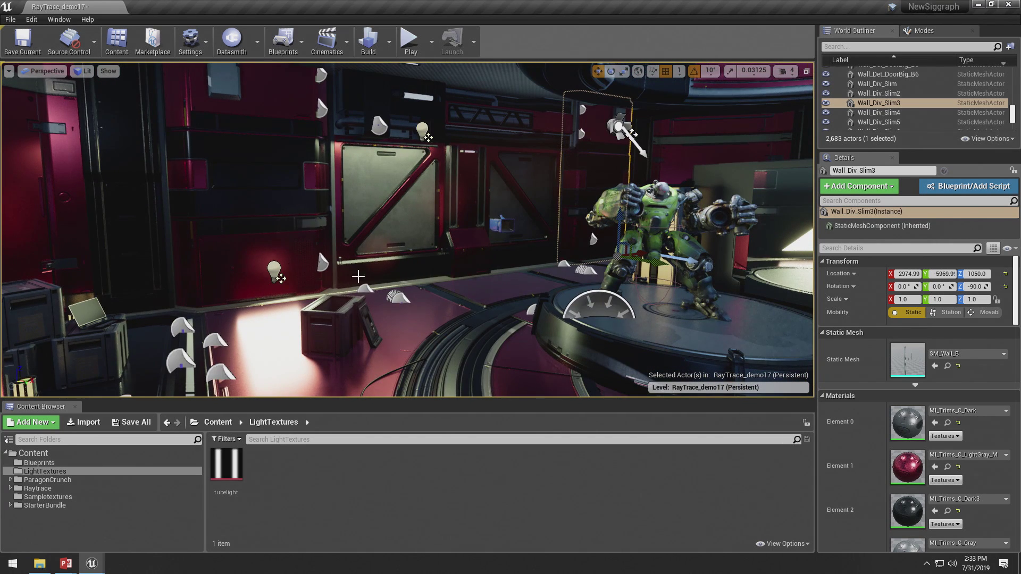
mouse_move(68, 562)
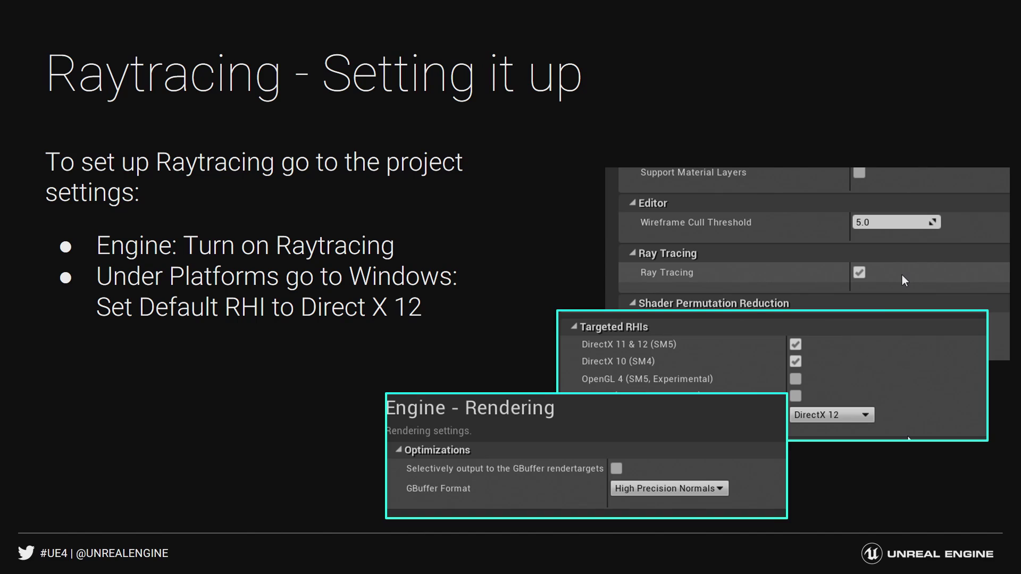
left_click(169, 518)
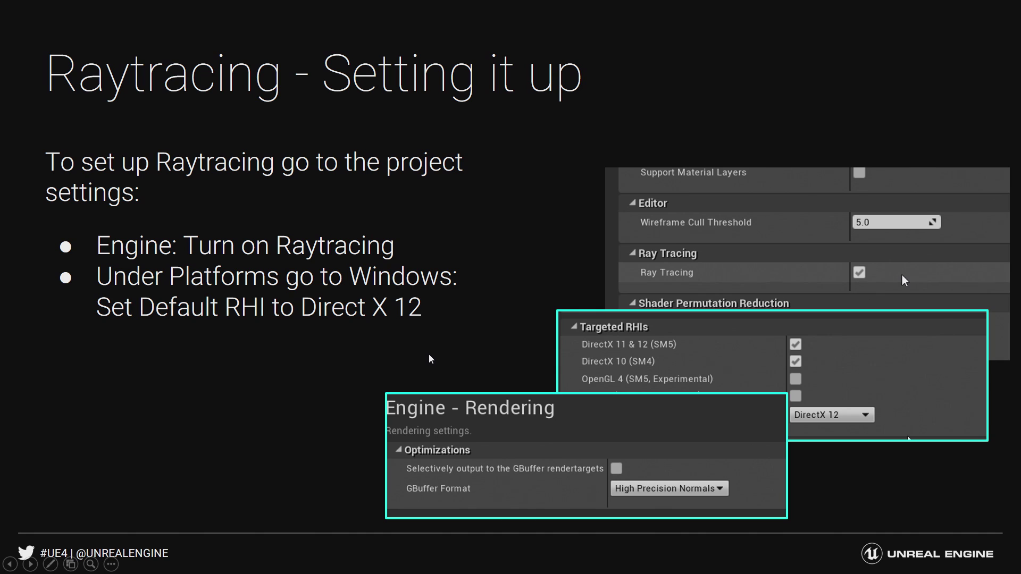
key("Right")
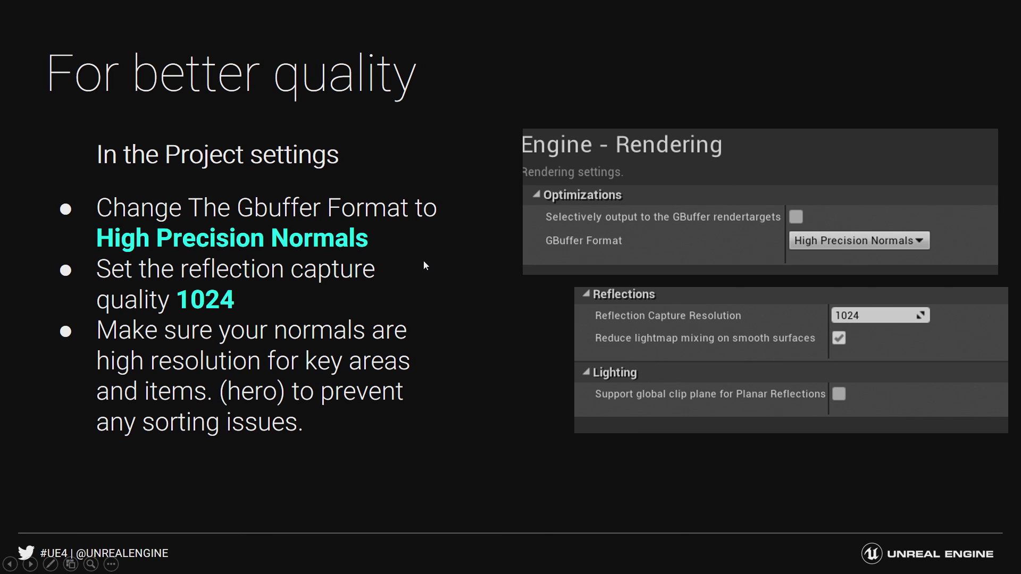
key("Right")
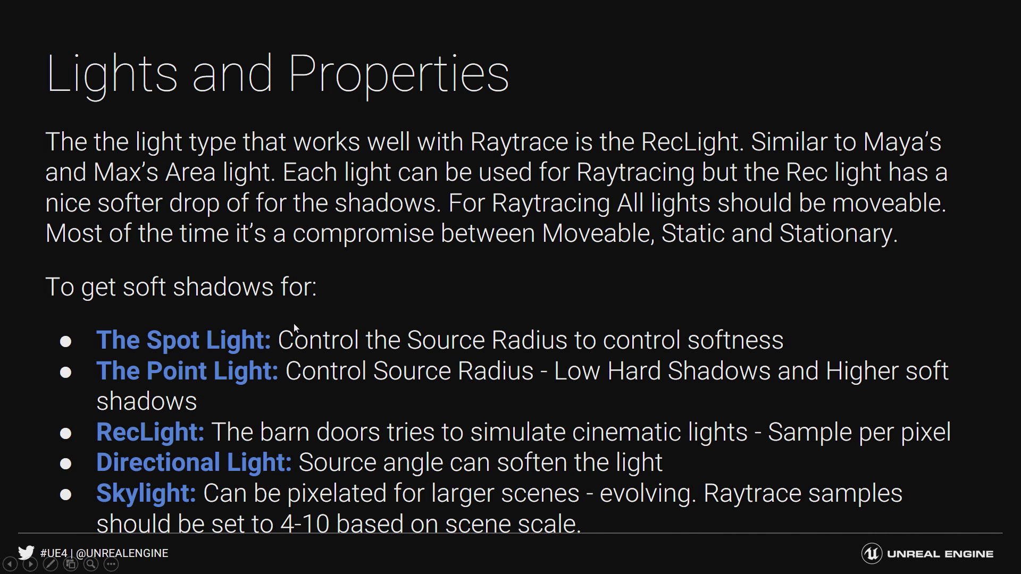
key("alt+Tab")
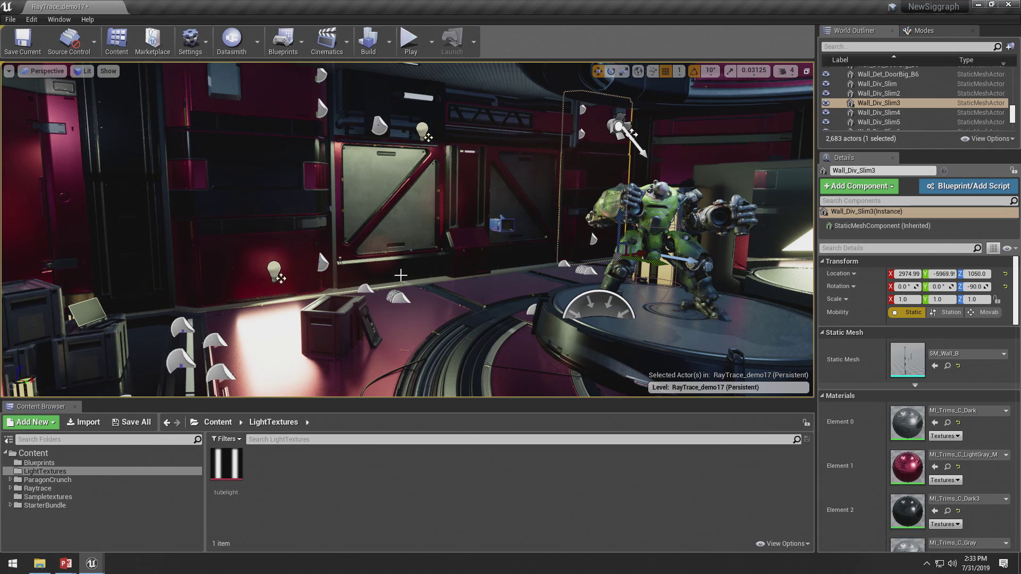
Select the spotlight above the robot and shift it along the X axis to 2067.0
left_click_drag(401, 276, 452, 278)
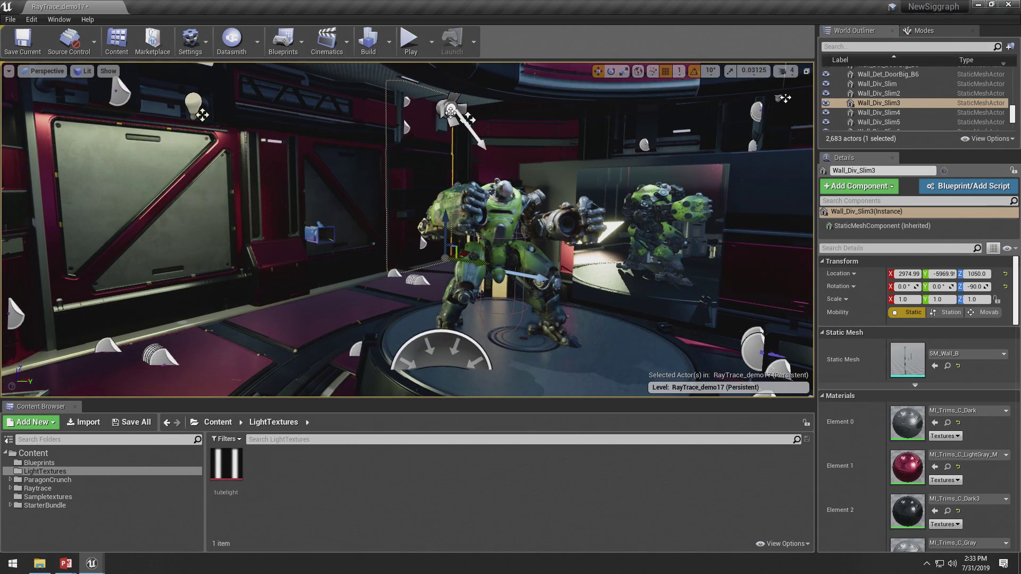
left_click(451, 111)
mouse_move(423, 290)
right_mouse_down()
mouse_move(436, 290)
mouse_move(422, 291)
right_mouse_up()
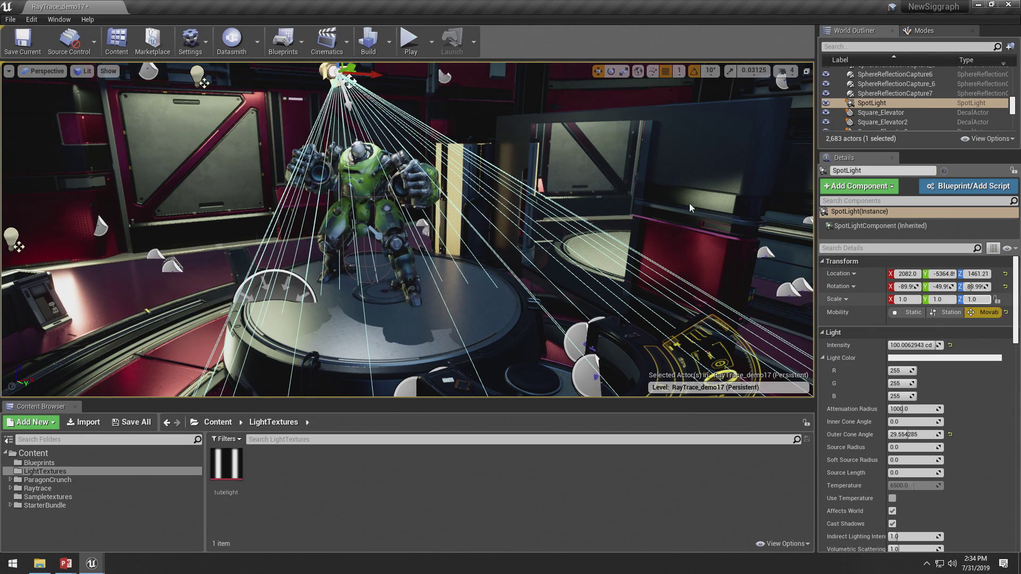
mouse_move(368, 74)
left_mouse_down()
mouse_move(274, 77)
mouse_move(425, 79)
mouse_move(290, 88)
mouse_move(369, 94)
left_mouse_up()
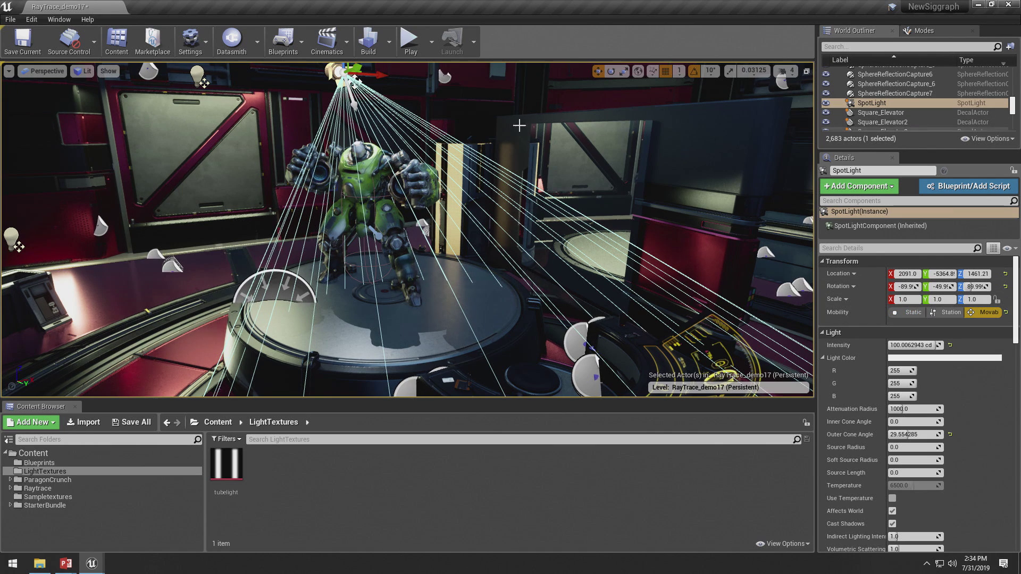
left_click_drag(373, 75, 351, 76)
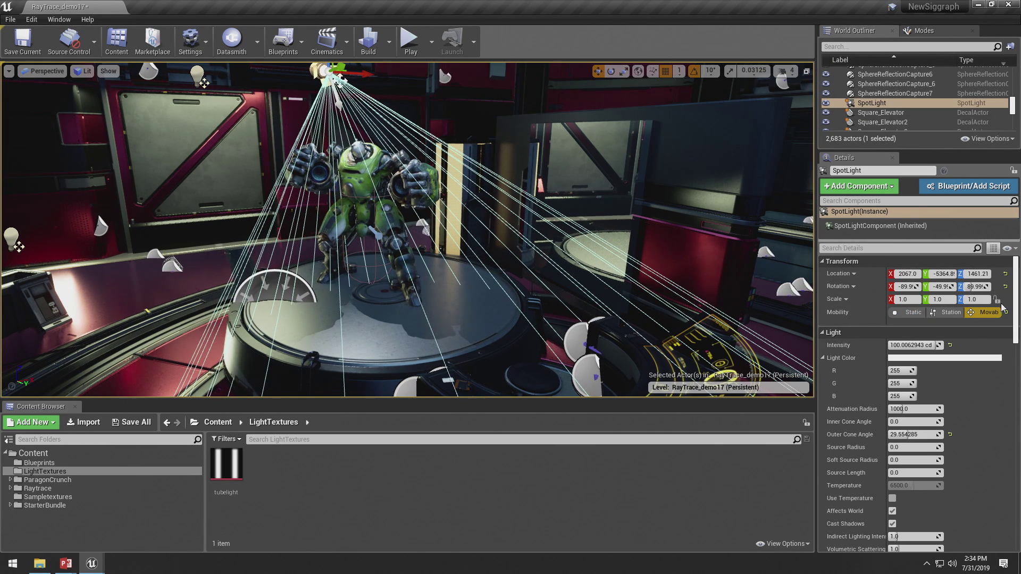
Review the spotlight's and the platform sky light's shadow options, including ray-traced shadows, the sky light's advanced settings and its Samples Per Pixel
left_click_drag(1017, 311, 1019, 375)
scroll(877, 452, "down", 3)
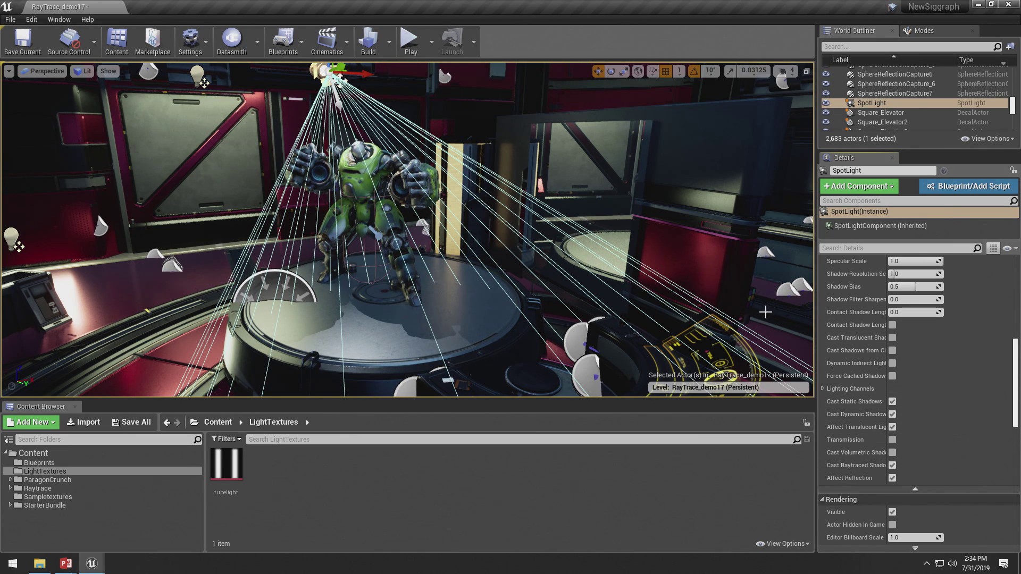
left_click(270, 283)
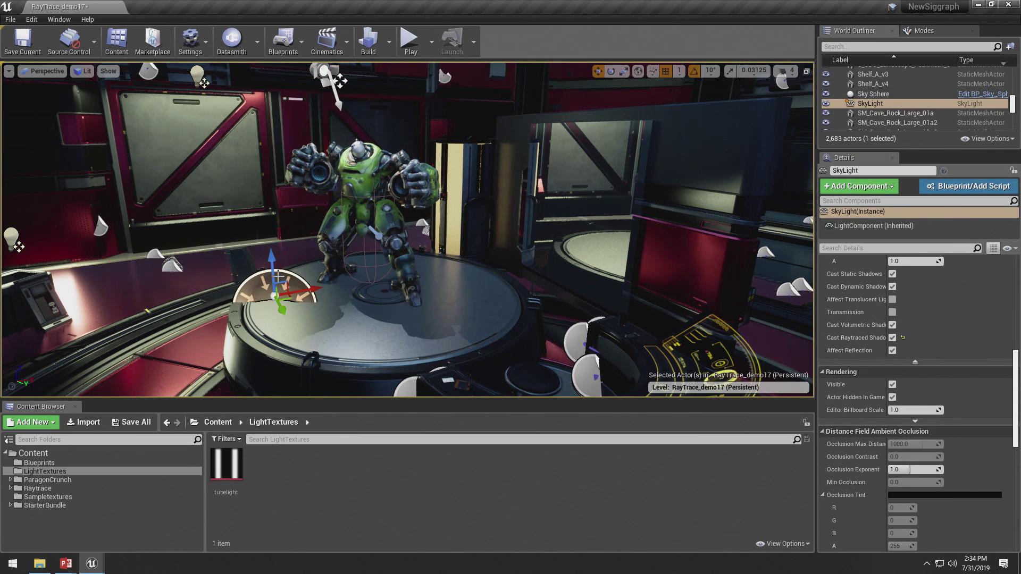
scroll(980, 382, "down", 5)
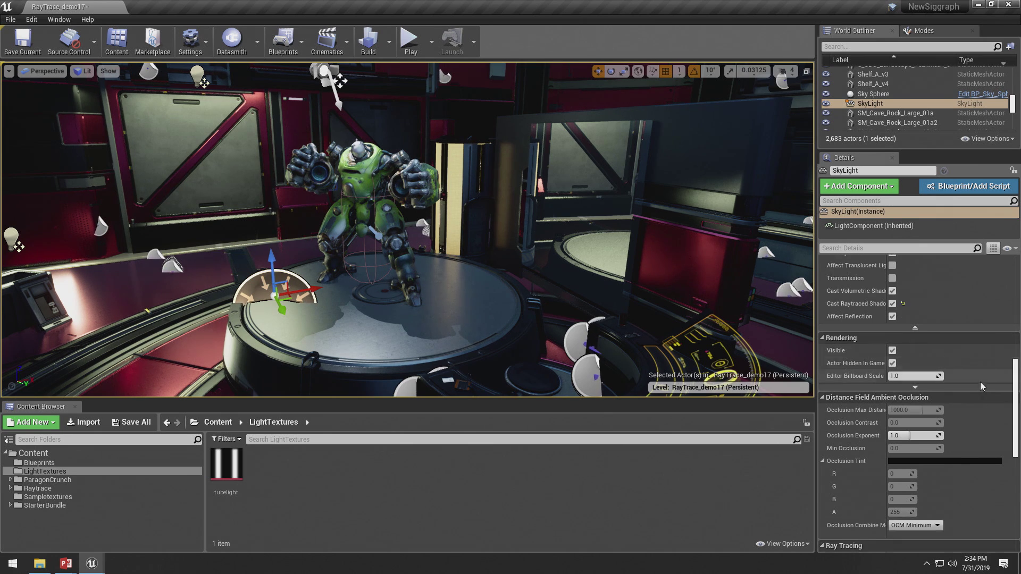
scroll(977, 379, "up", 4)
left_click(915, 329)
scroll(939, 391, "down", 2)
scroll(939, 384, "up", 6)
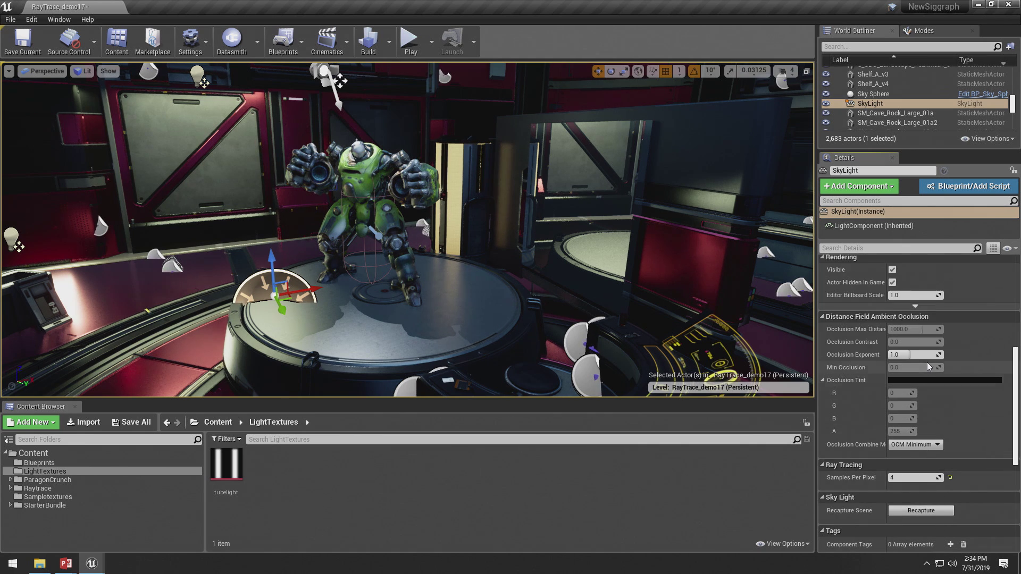
scroll(924, 359, "up", 2)
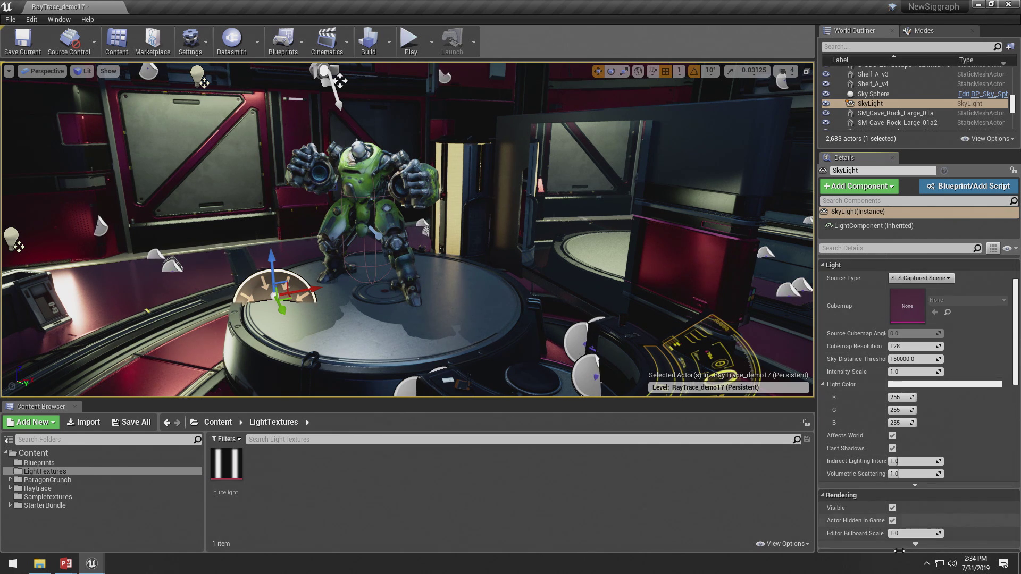
left_click(916, 486)
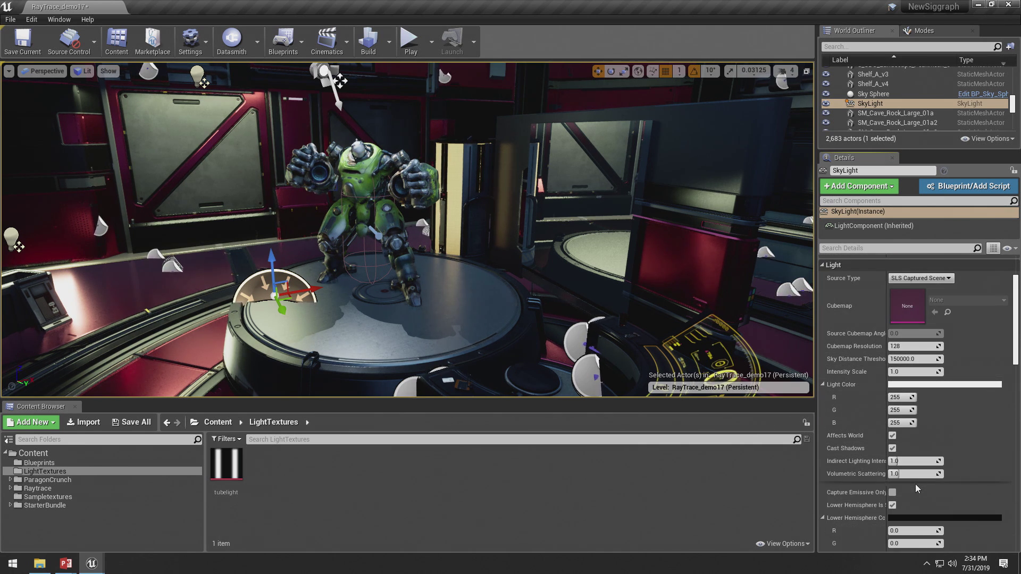
scroll(914, 482, "down", 6)
scroll(914, 479, "down", 1)
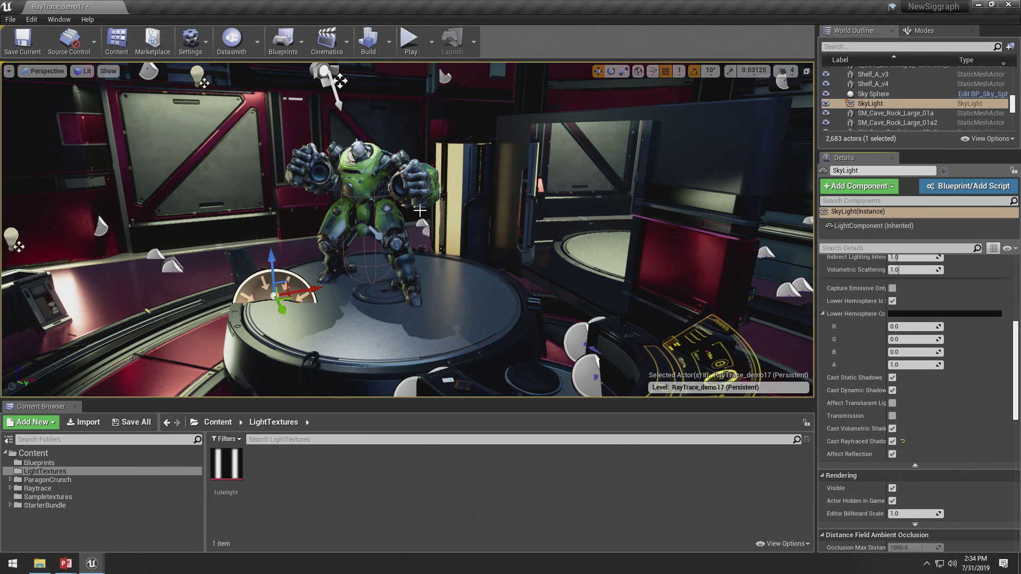
Select the spotlight above the robot, try a Source Radius of 1.684268, and return it to 0.0
left_click_drag(431, 234, 389, 197)
right_click_drag(433, 236, 444, 236)
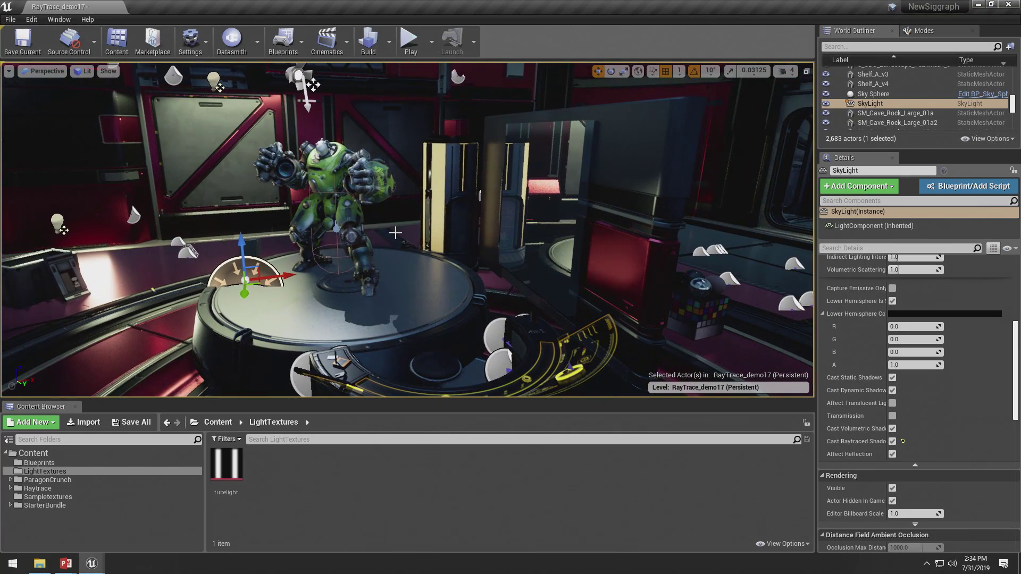
middle_click_drag(325, 266, 279, 263)
left_click(355, 85)
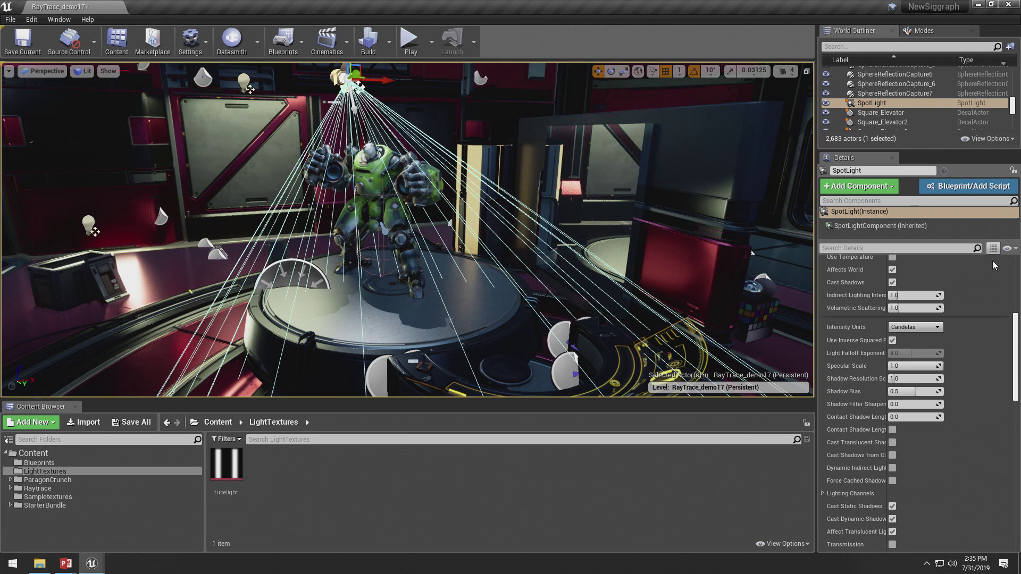
scroll(1006, 271, "up", 3)
scroll(1006, 272, "up", 1)
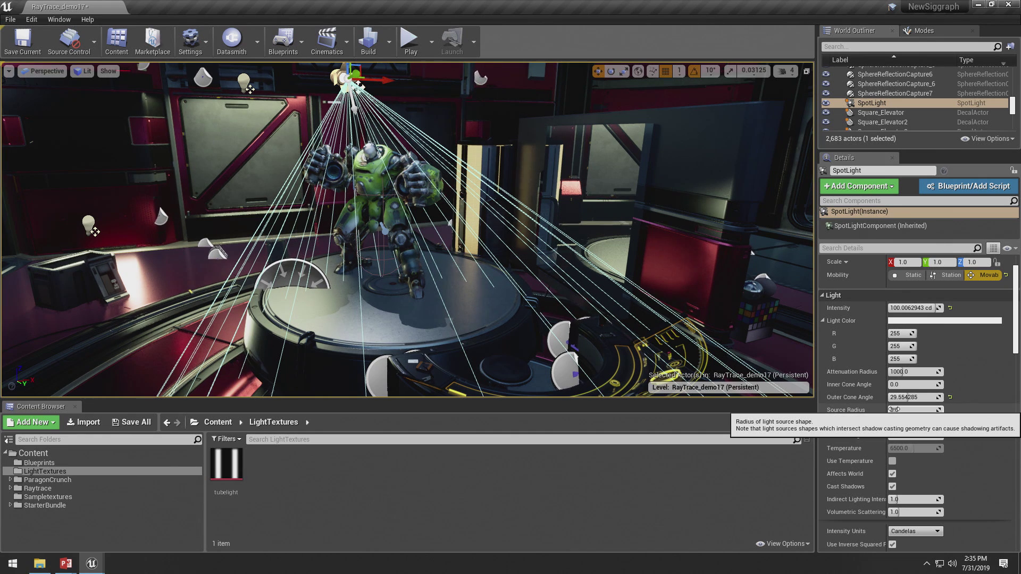
left_click_drag(893, 409, 900, 409)
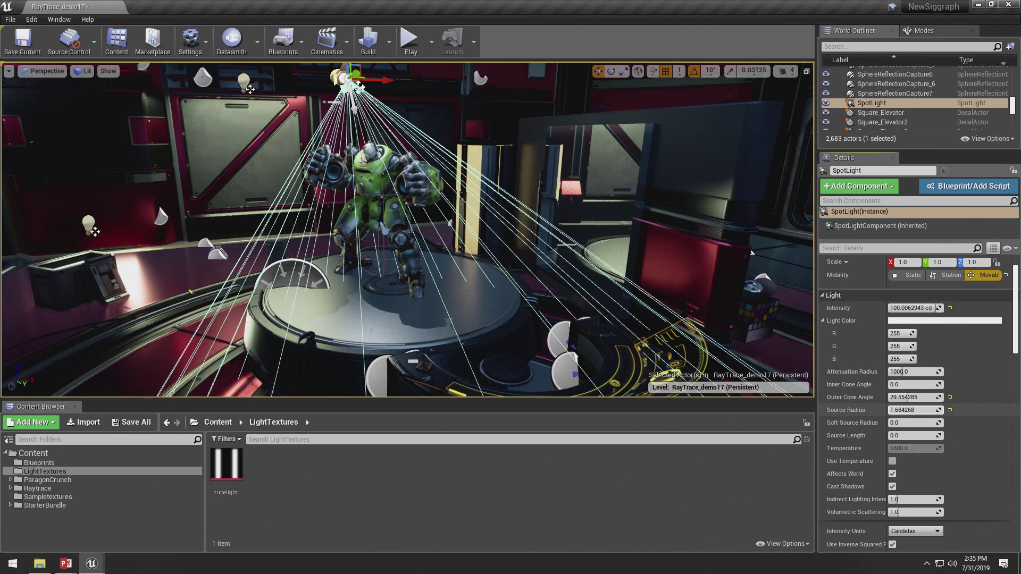
left_click_drag(899, 409, 900, 410)
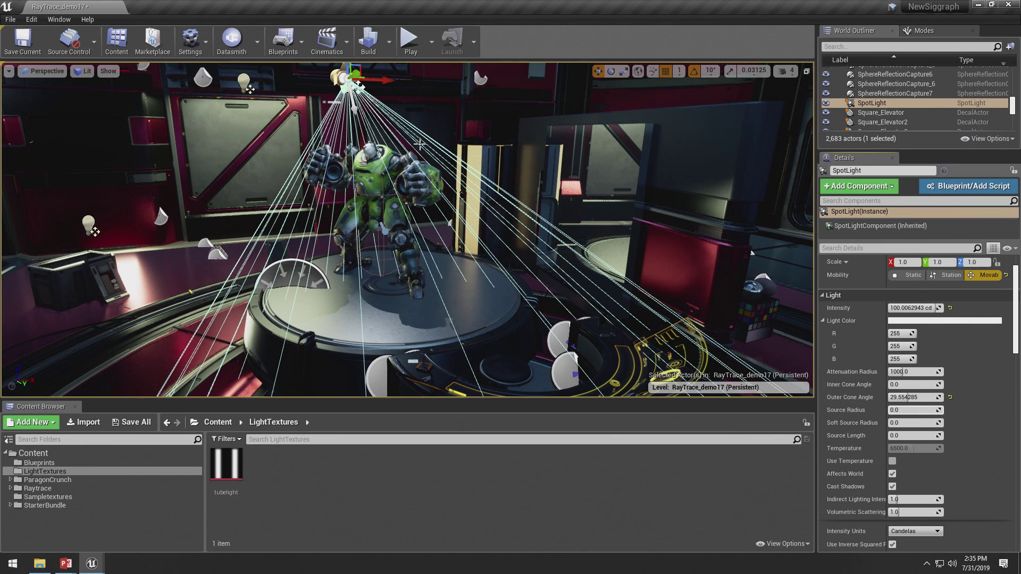
Set the rect light above the open crate to Source Width 187.8996429, Source Height 186.7229919 and Barn Door Angle 54.8571434
middle_click_drag(406, 228, 268, 242)
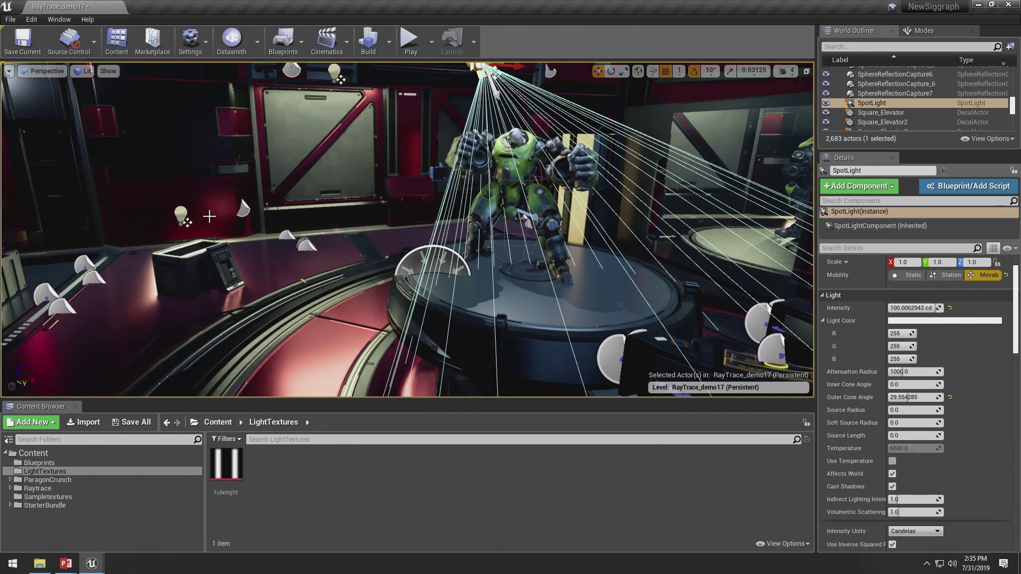
left_click(181, 213)
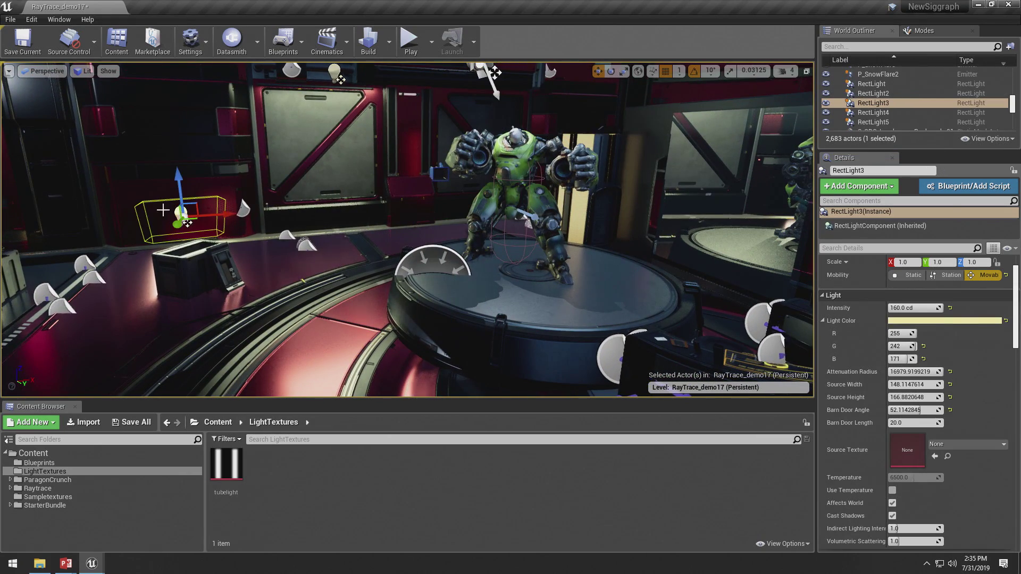
left_click_drag(248, 246, 195, 218)
left_click_drag(331, 240, 347, 197)
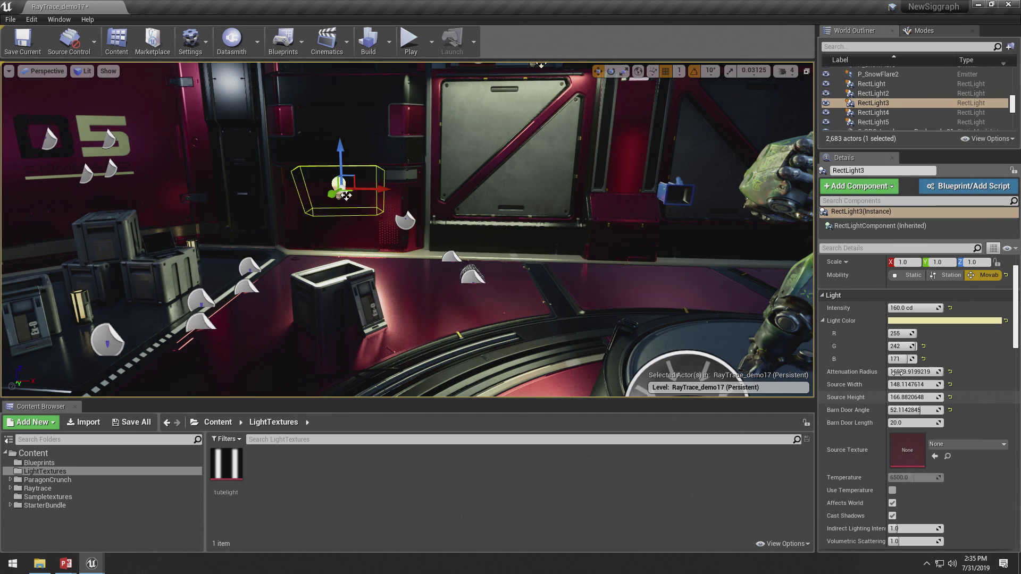
mouse_move(912, 384)
left_mouse_down()
mouse_move(984, 385)
mouse_move(928, 384)
left_mouse_up()
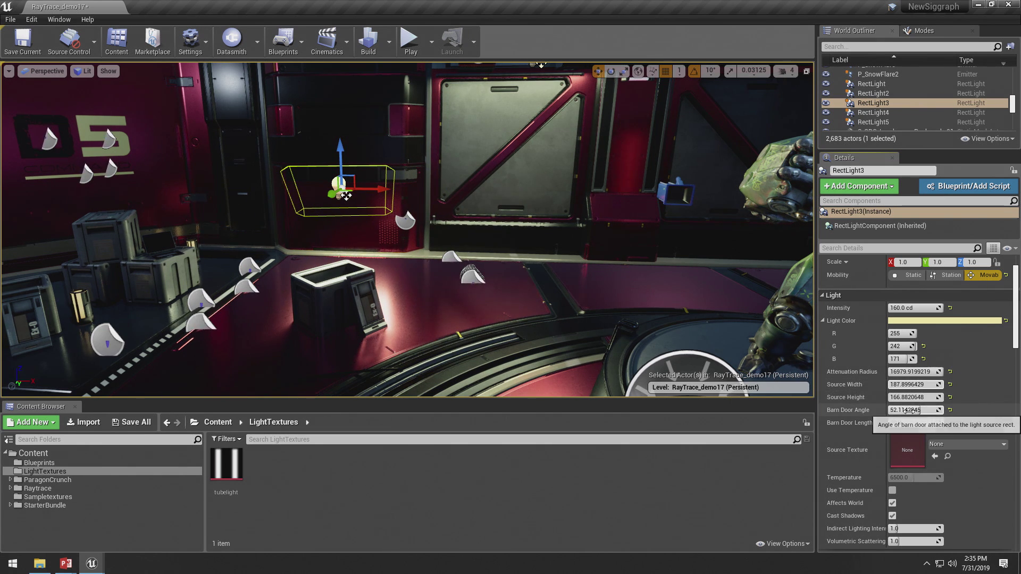
mouse_move(928, 410)
left_mouse_down()
mouse_move(936, 410)
mouse_move(920, 410)
left_mouse_up()
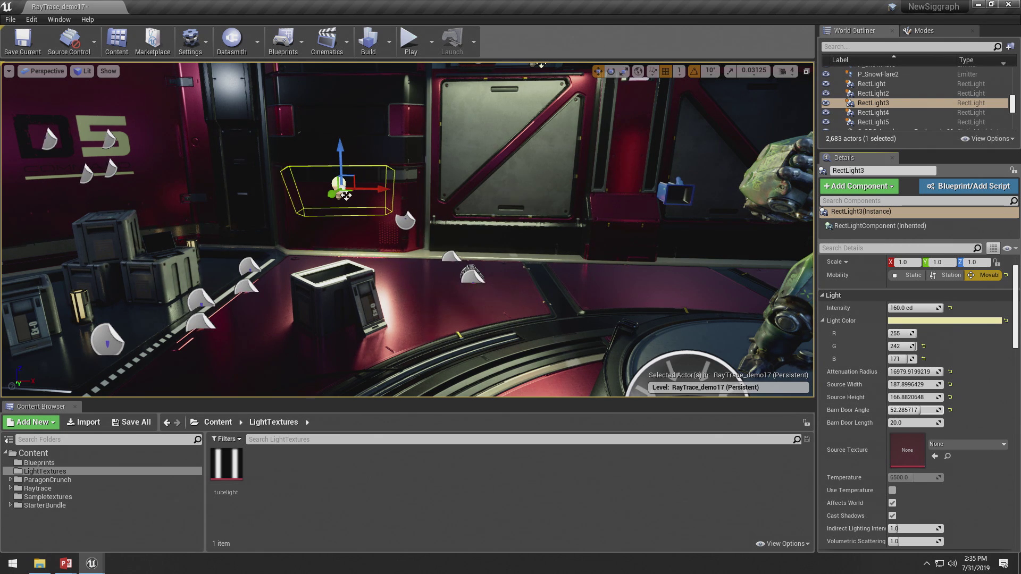
mouse_move(921, 398)
left_mouse_down()
mouse_move(933, 397)
mouse_move(915, 398)
left_mouse_up()
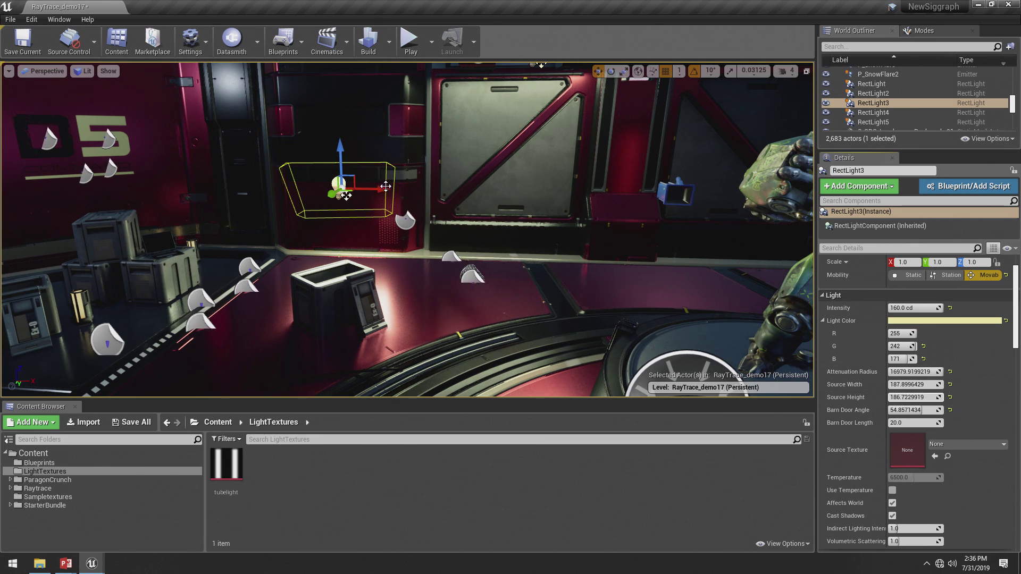
Set the selected rect light's Barn Door Length to 36.2238655
left_click_drag(345, 197, 389, 242)
right_click_drag(409, 266, 574, 228)
right_click_drag(468, 261, 446, 271)
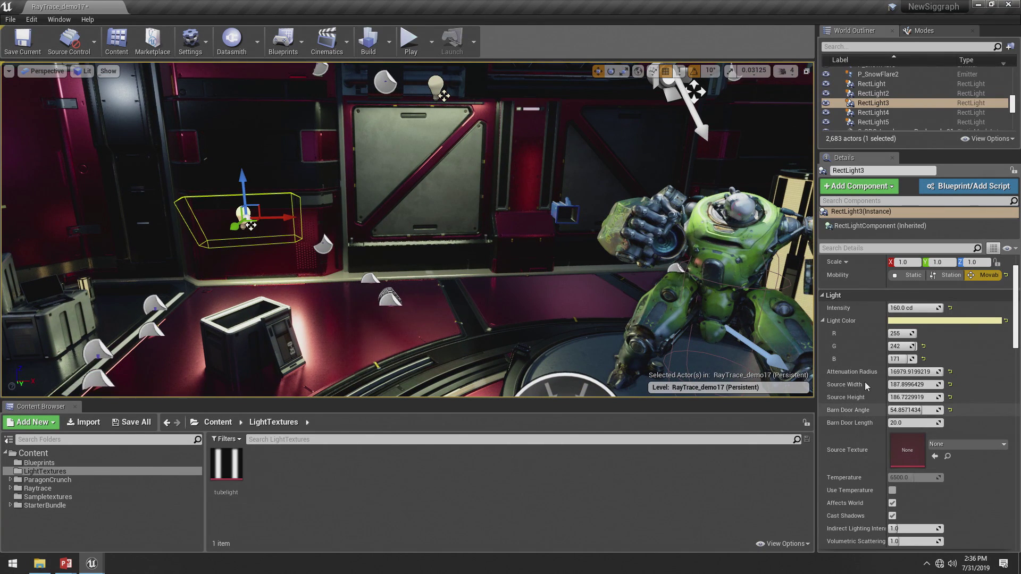
mouse_move(913, 420)
left_mouse_down()
mouse_move(944, 420)
mouse_move(921, 420)
left_mouse_up()
right_click_drag(496, 274, 527, 250)
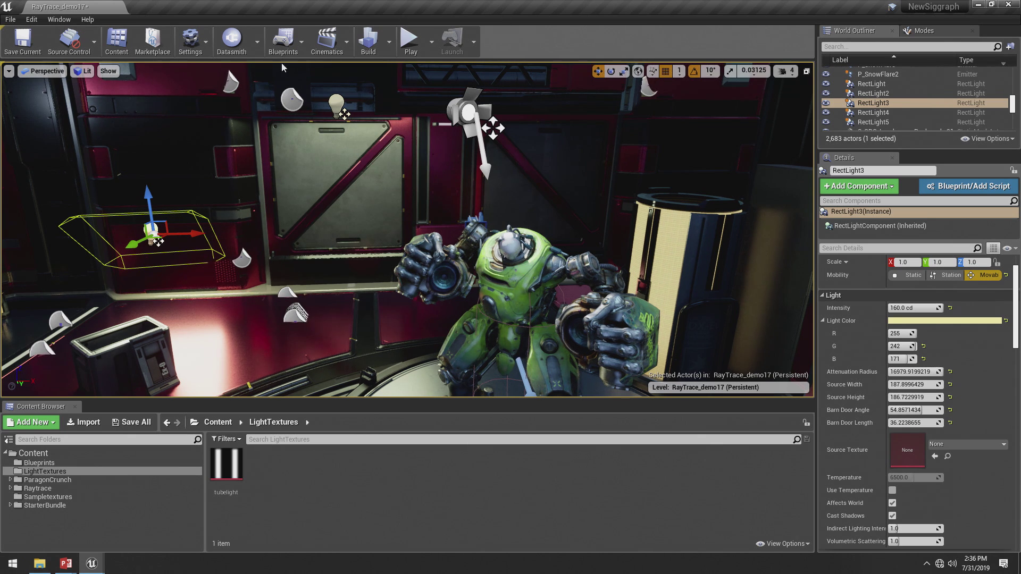
Try moving the point light beside the red column out toward the crates and raising it, and undo both moves
right_click_drag(293, 276, 157, 278)
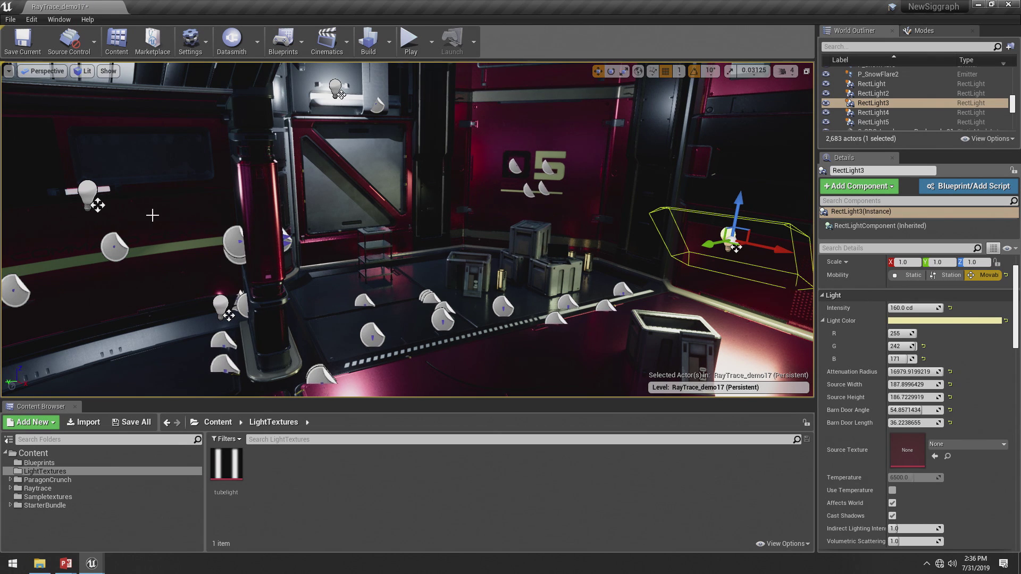
left_click(84, 190)
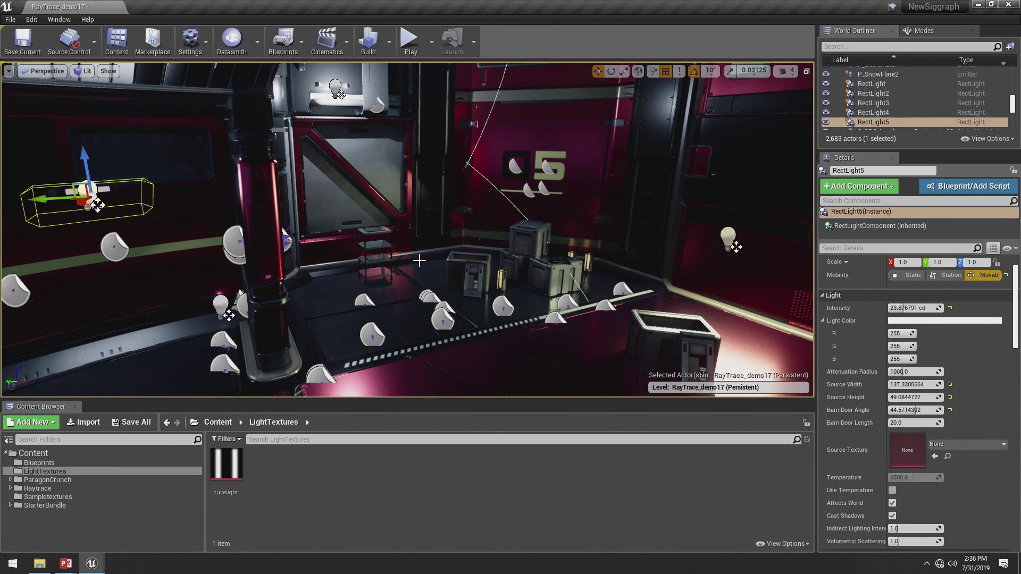
left_click_drag(420, 261, 388, 294)
left_click(299, 289)
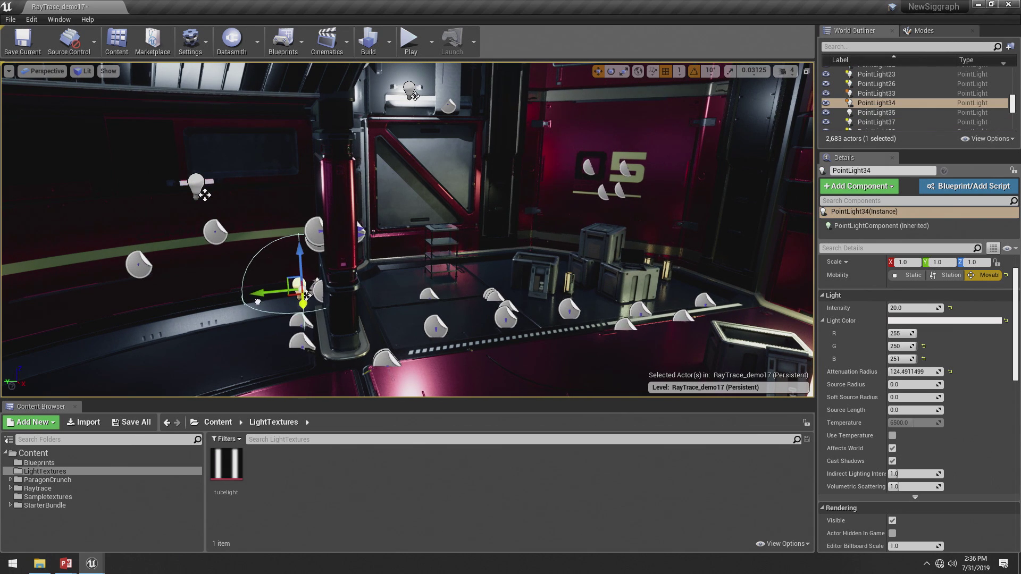
left_click_drag(255, 293, 450, 345)
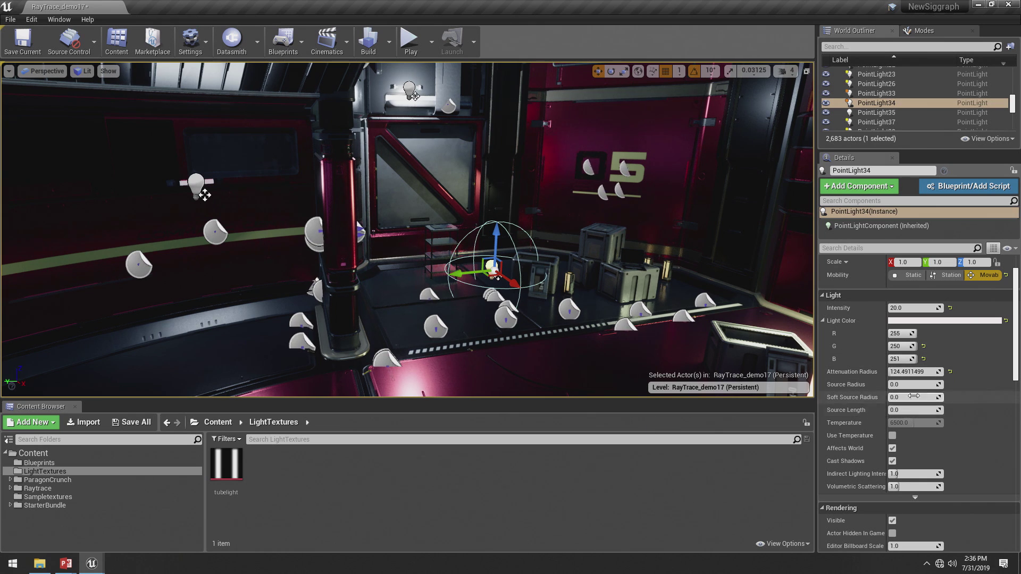
scroll(855, 380, "down", 1)
left_click_drag(499, 232, 498, 214)
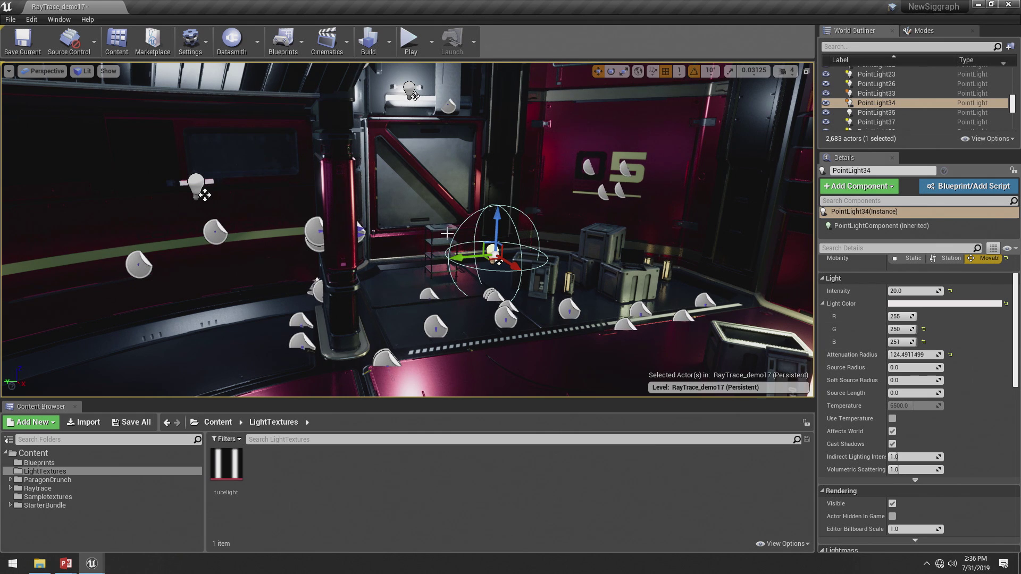
key("ctrl+z")
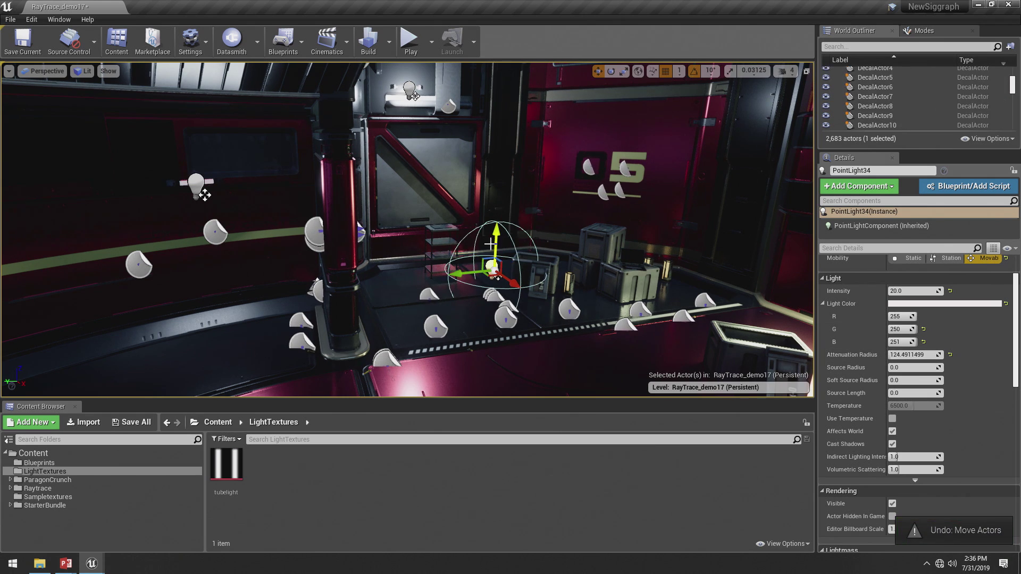
key("ctrl+z")
Select the rect light above the large door panel near the robot and set its Intensity to 160.0 cd
right_click_drag(601, 298, 776, 294)
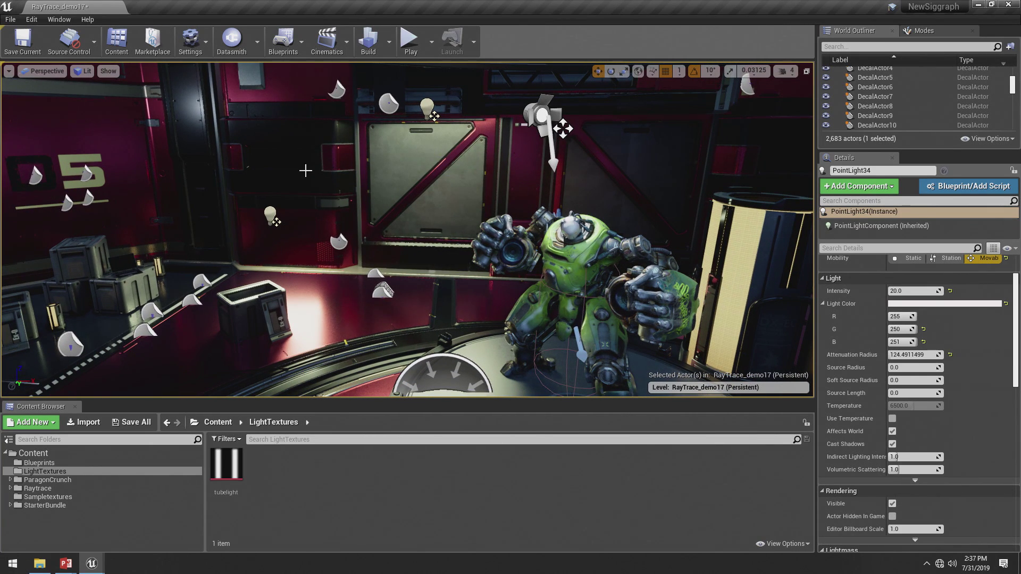
left_click(270, 213)
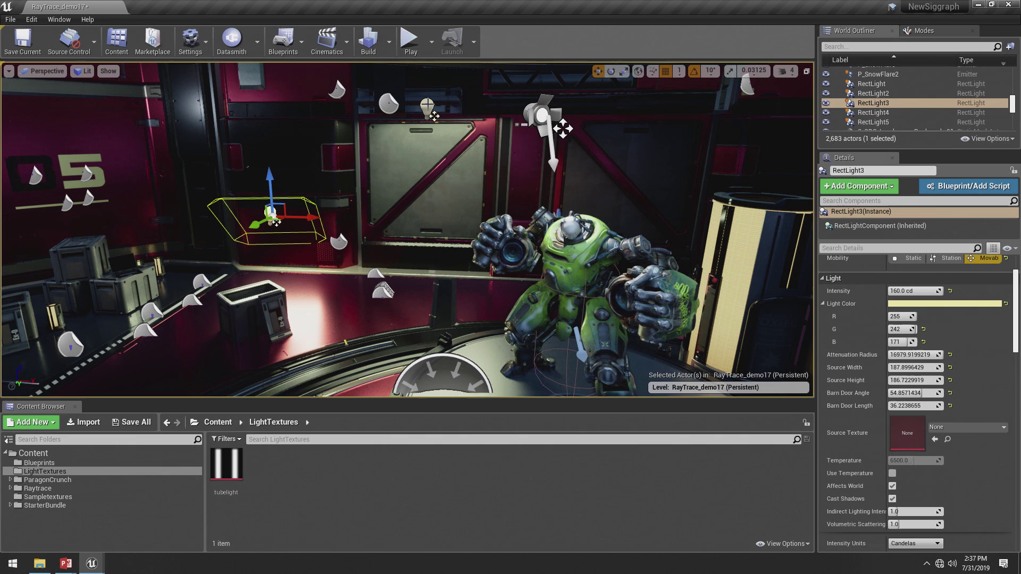
left_click(428, 107)
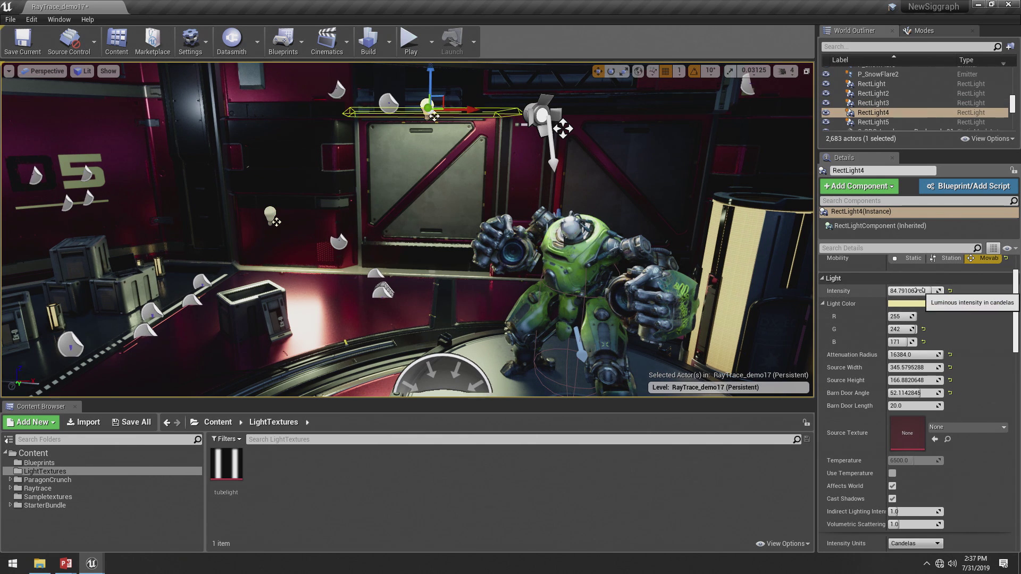
left_click_drag(919, 290, 941, 290)
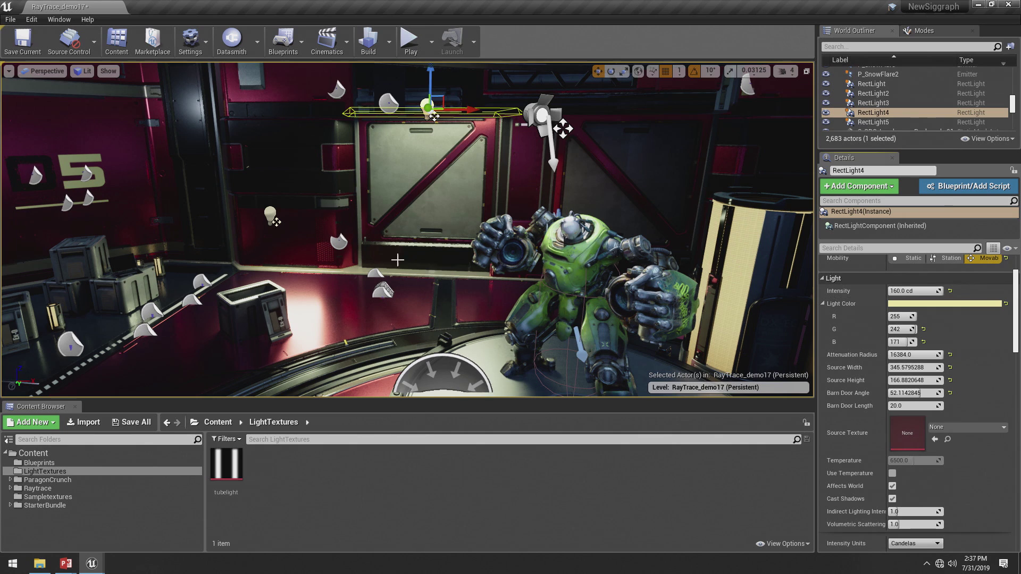
Hide the editor icons and examine the lighting and reflections around the open crate on the floor
left_click(423, 294)
key("g")
right_click_drag(416, 294, 456, 295)
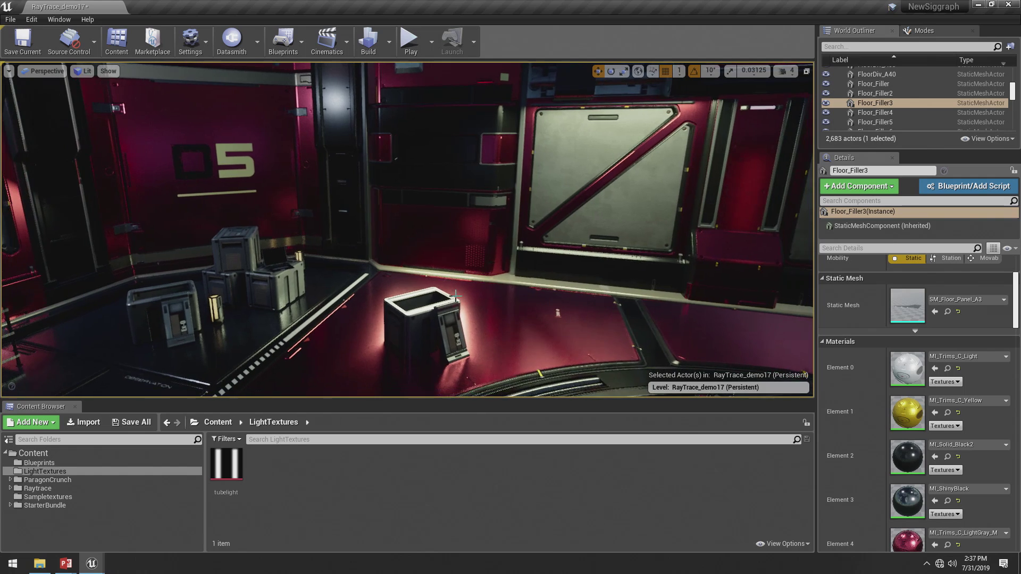
Show the editor icons again and assign the tubelight texture as the Source Texture of the rect light above the crate
key("g")
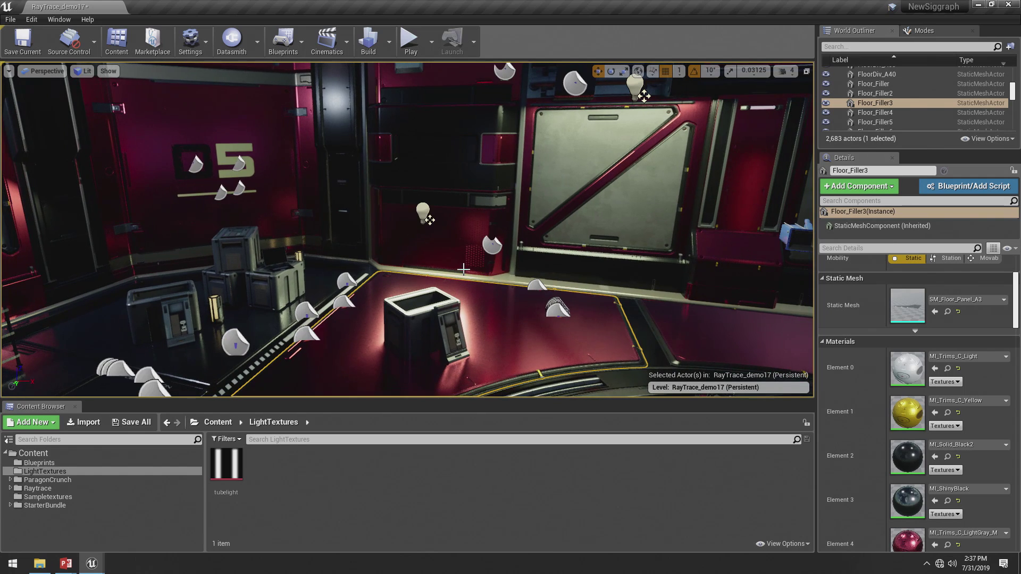
left_click(423, 214)
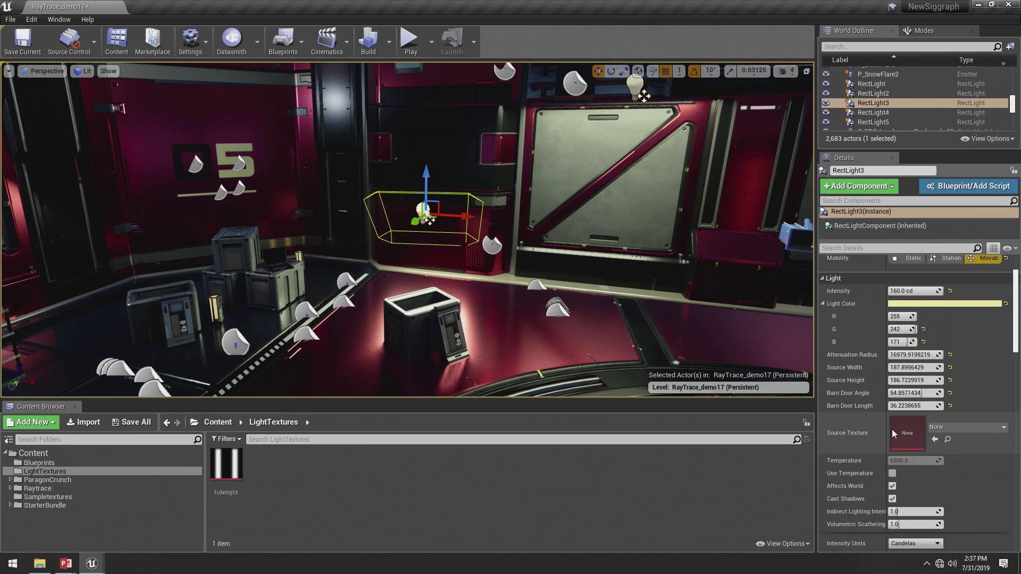
left_click_drag(223, 461, 904, 426)
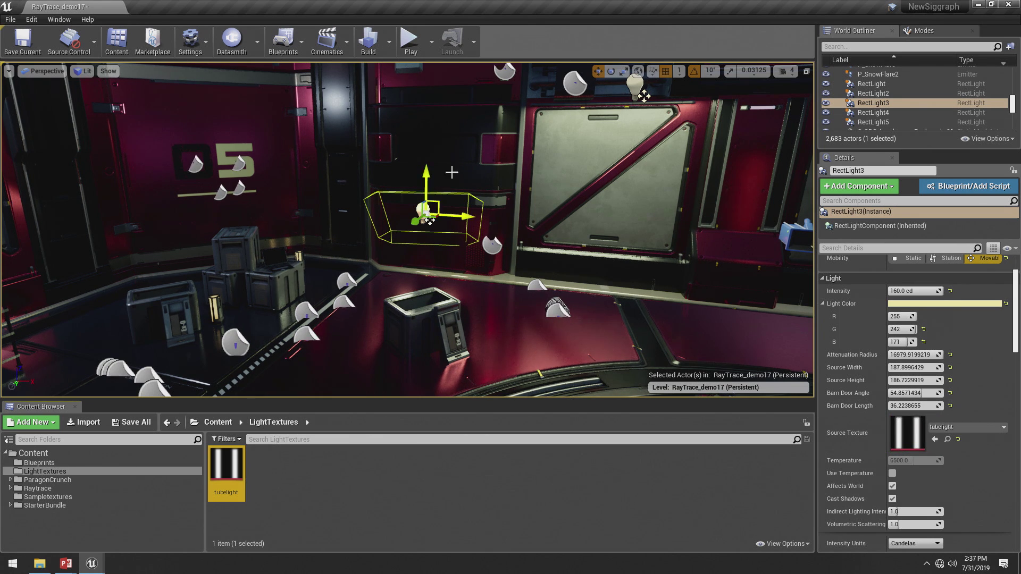
Rotate the textured rect light so that it shines onto the wall behind it
key("e")
left_click_drag(430, 221, 430, 203)
left_click_drag(471, 163, 471, 181)
key("r")
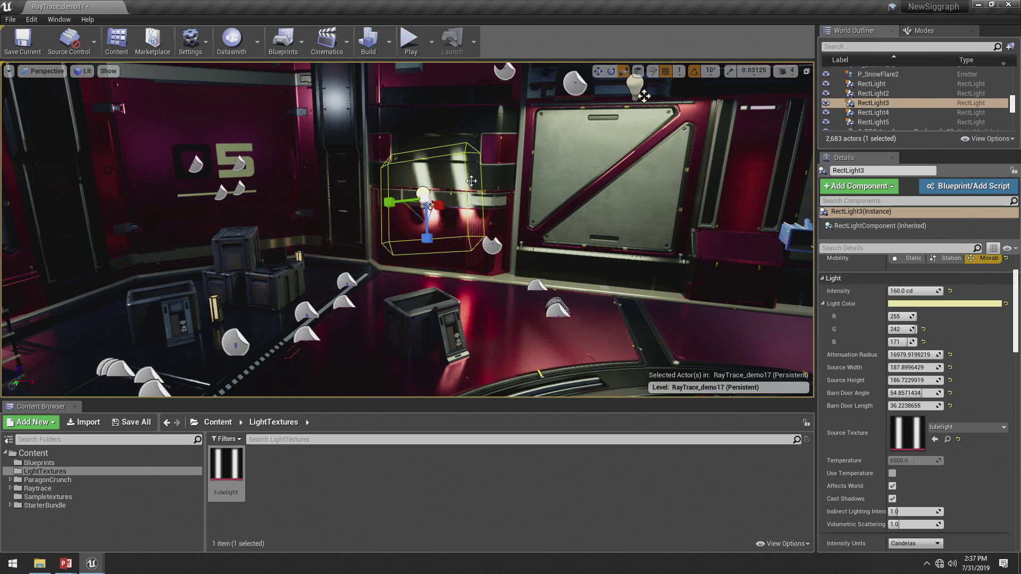
Move the textured rect light down and toward the corner of the wall, and raise its Barn Door Angle to about 80.57
key("w")
left_click_drag(418, 206, 388, 236)
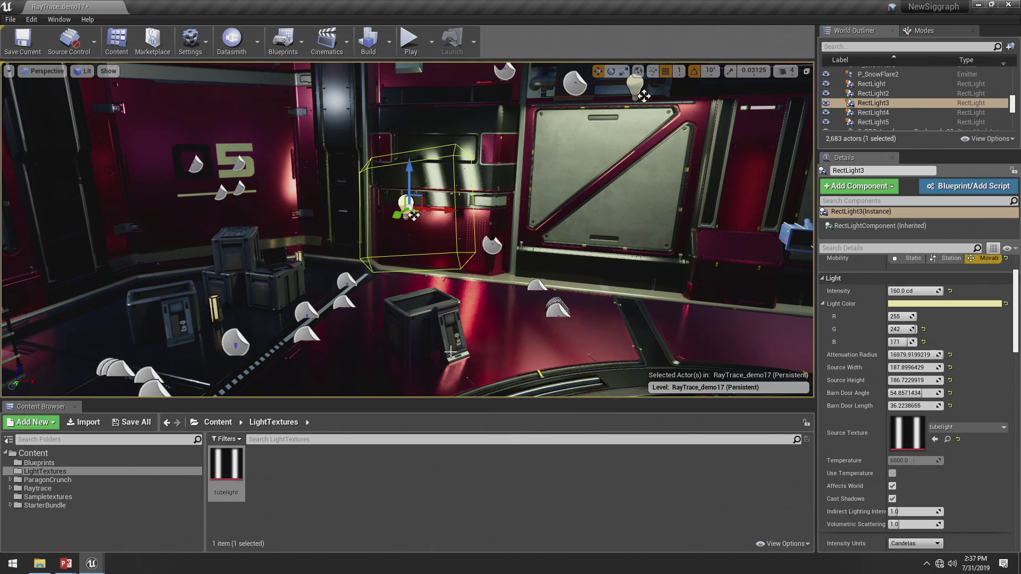
scroll(973, 359, "down", 2)
scroll(972, 359, "up", 2)
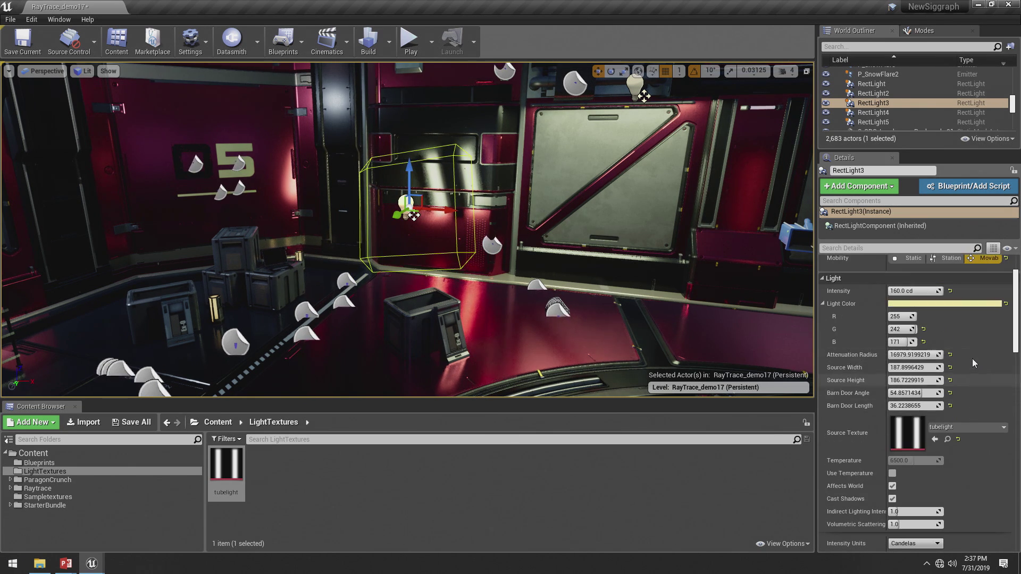
mouse_move(914, 393)
left_mouse_down()
mouse_move(850, 393)
mouse_move(920, 393)
left_mouse_up()
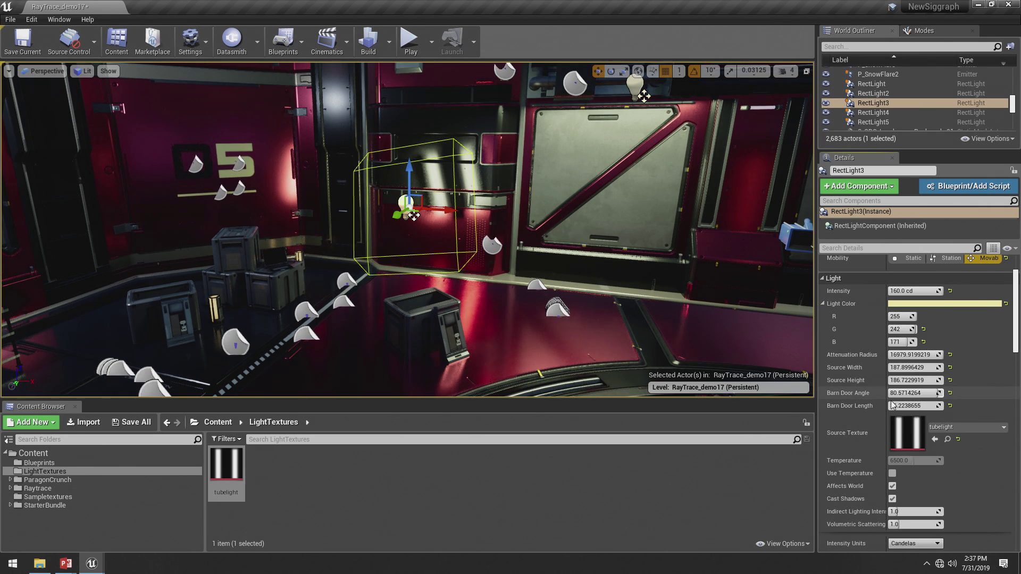
left_click_drag(935, 355, 921, 354)
key("ctrl+z")
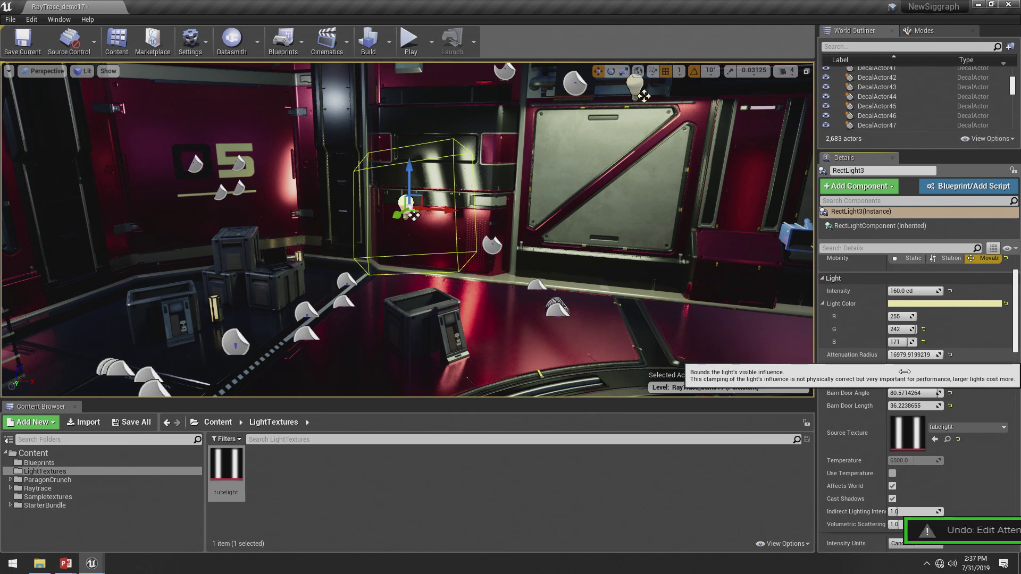
Set the rect light's Source Height to about 378.83 and tilt the light so its striped beam falls diagonally on the wall
mouse_move(912, 380)
left_mouse_down()
mouse_move(944, 380)
mouse_move(927, 380)
left_mouse_up()
key("e")
left_click_drag(448, 164, 461, 184)
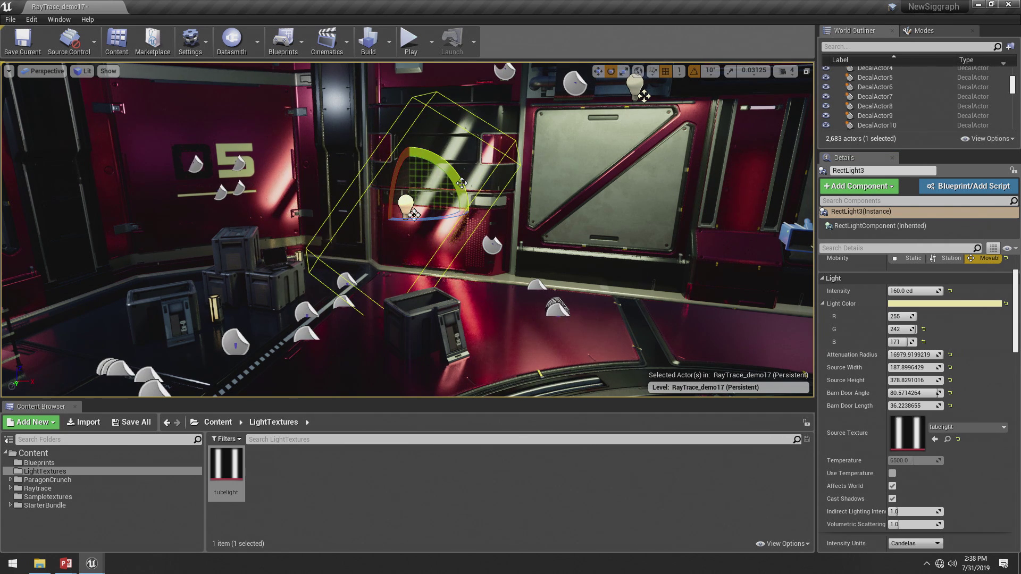
Undo the rect light's recent rotation, source height, barn door angle and position changes, including the earlier rotations toward the wall
key("ctrl+z")
key("ctrl+z")
key("ctrl+z")
key("ctrl+z")
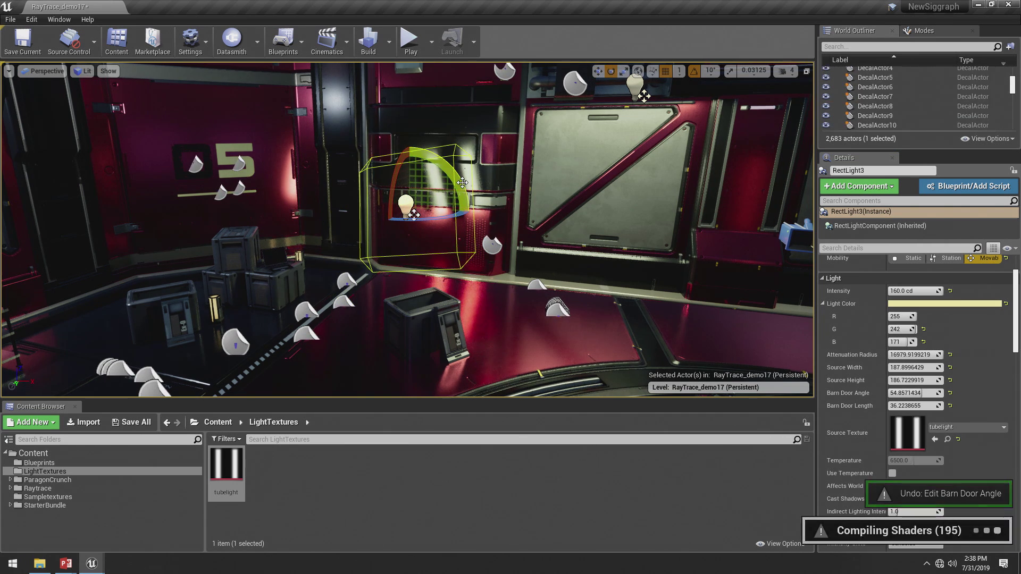
key("ctrl+z")
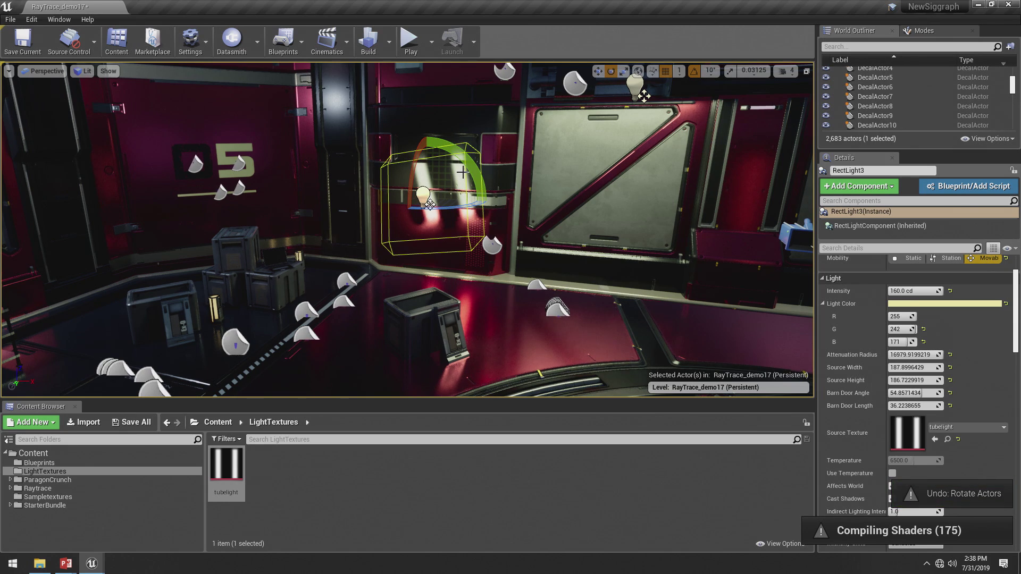
key("ctrl+z")
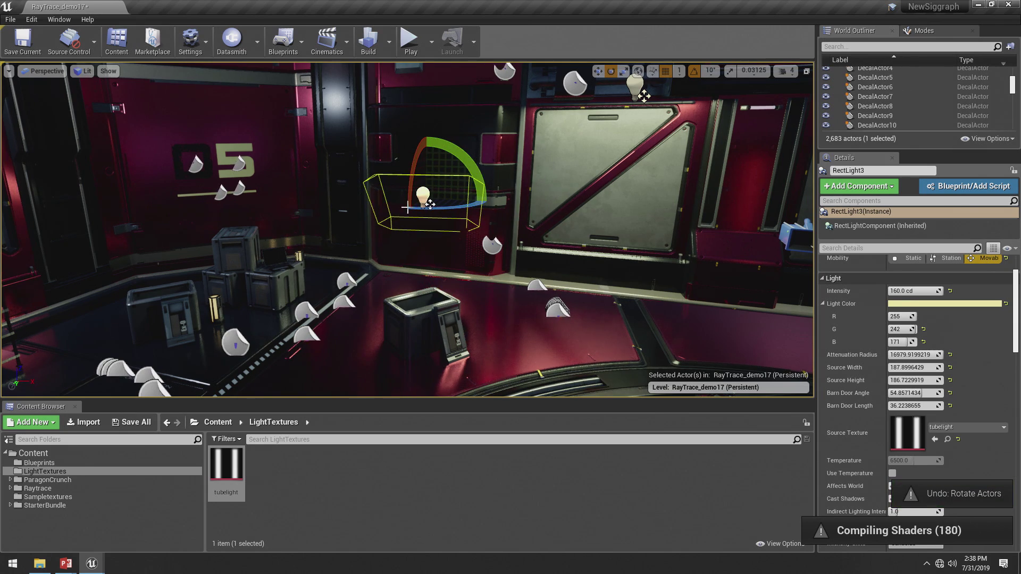
Move the textured rect light along its X axis past the large door panel, next to the blue camera
right_click_drag(588, 324, 726, 324)
key("f")
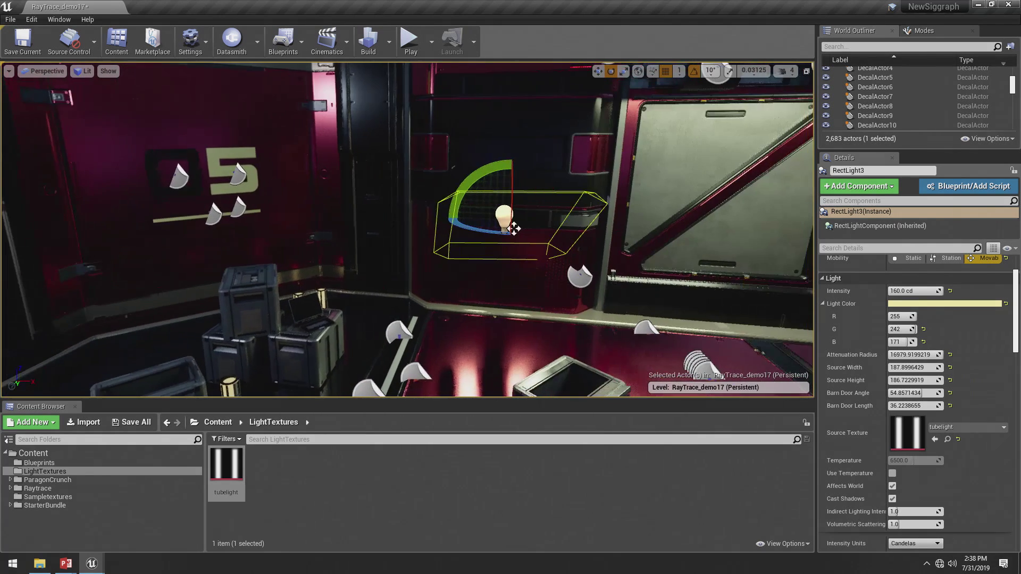
key("w")
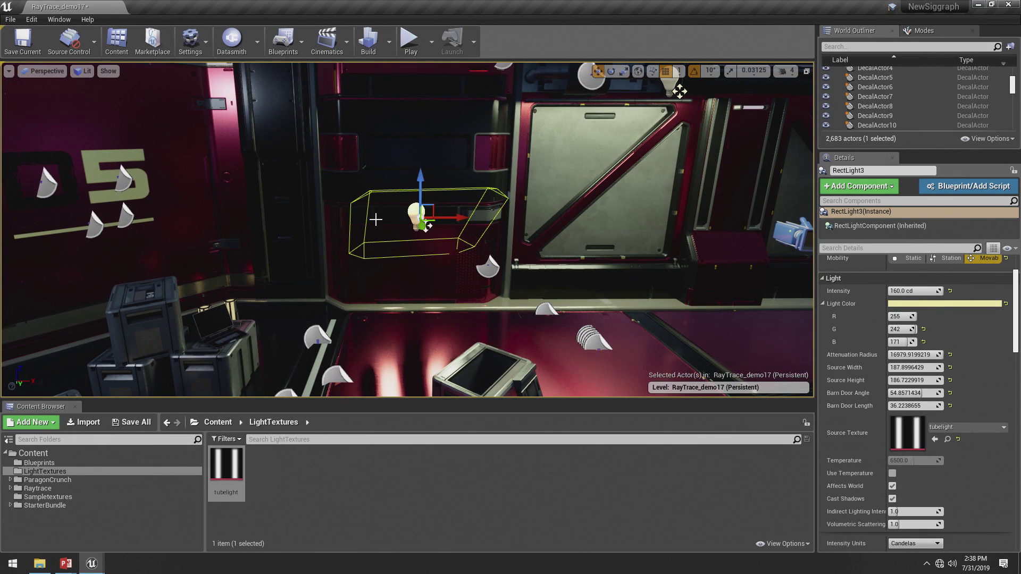
left_click_drag(463, 217, 674, 394)
Switch to the PowerPoint slide show and advance through Source Texture to the Post Process Control- Main players slide
mouse_move(65, 563)
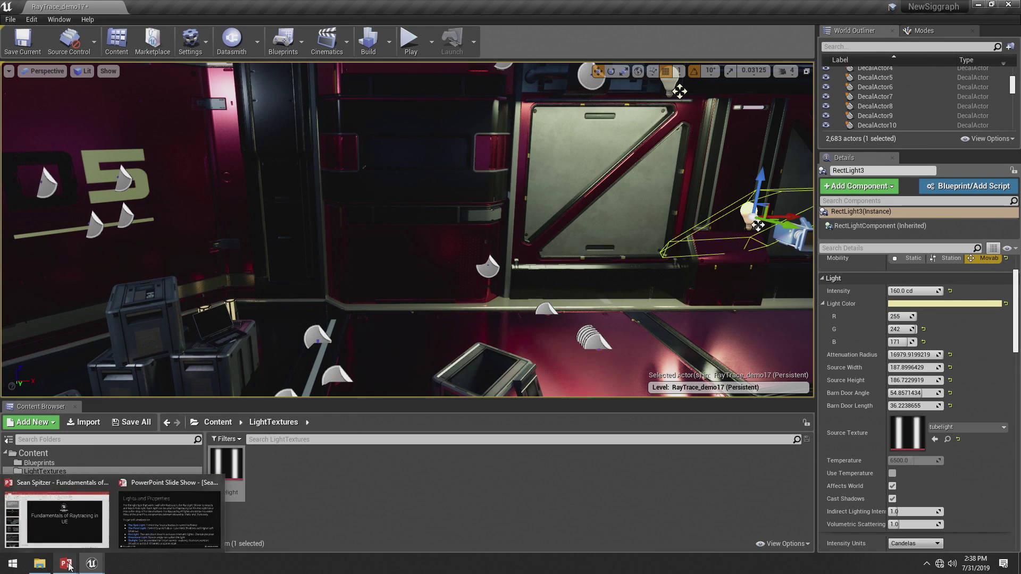
left_click(216, 503)
left_click(451, 354)
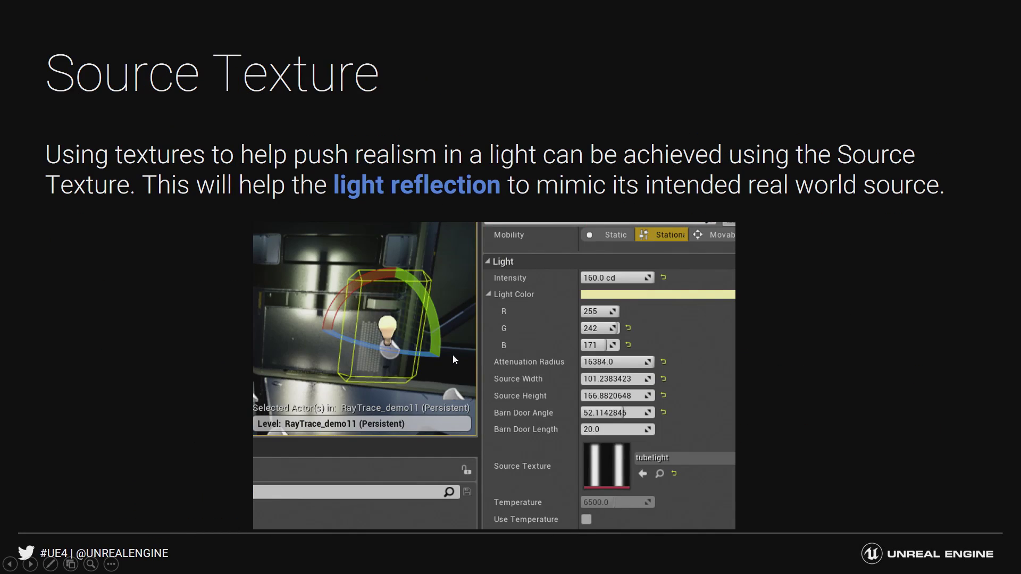
left_click(453, 356)
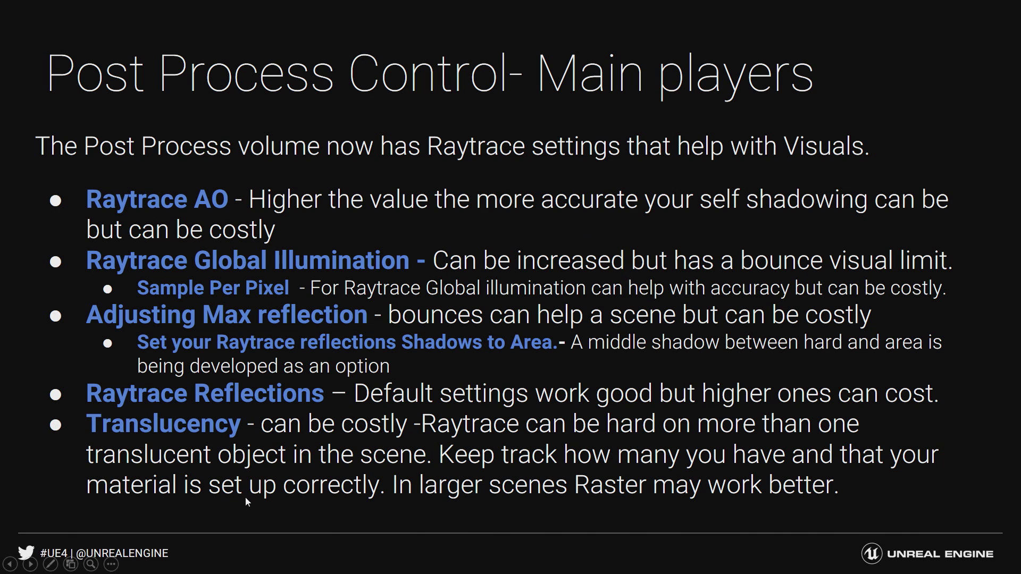
Switch back to Unreal Editor, bring the robot into view, filter the scene actors by "pos" and select the post process volume
key("alt+Tab")
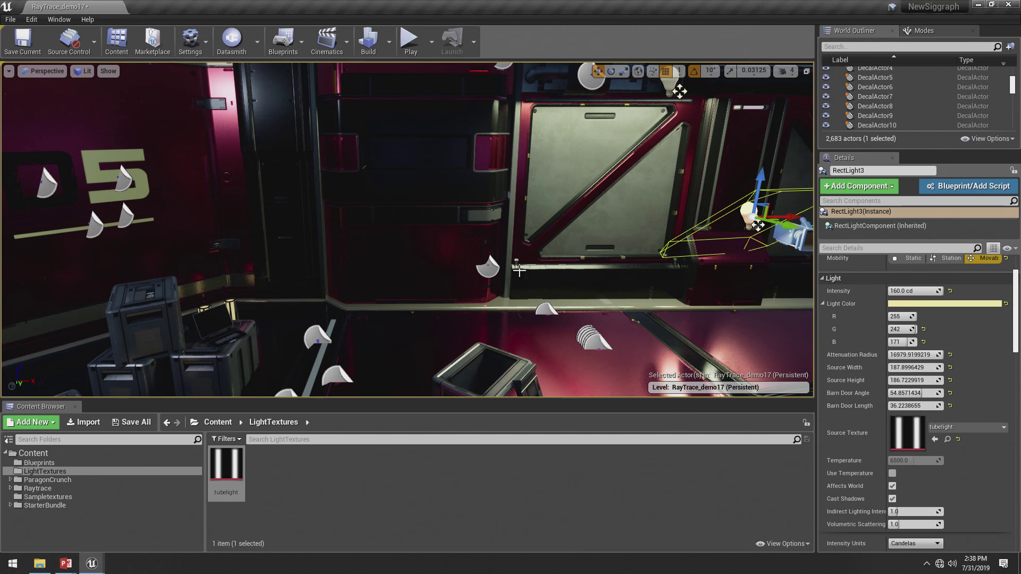
right_click_drag(514, 265, 744, 266)
right_click_drag(239, 204, 571, 254)
left_click(845, 46)
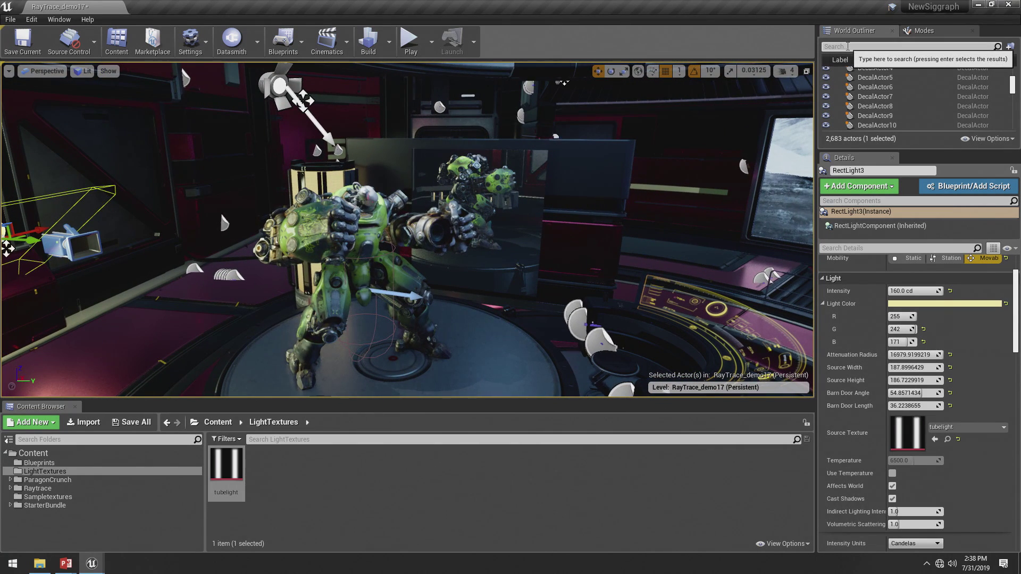
type("poa")
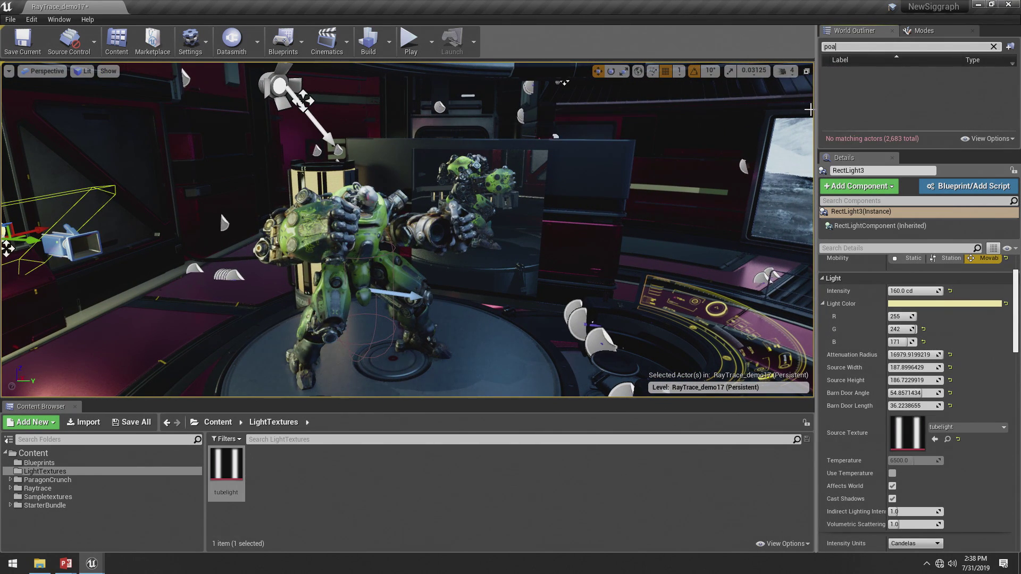
key("BackSpace")
type("s")
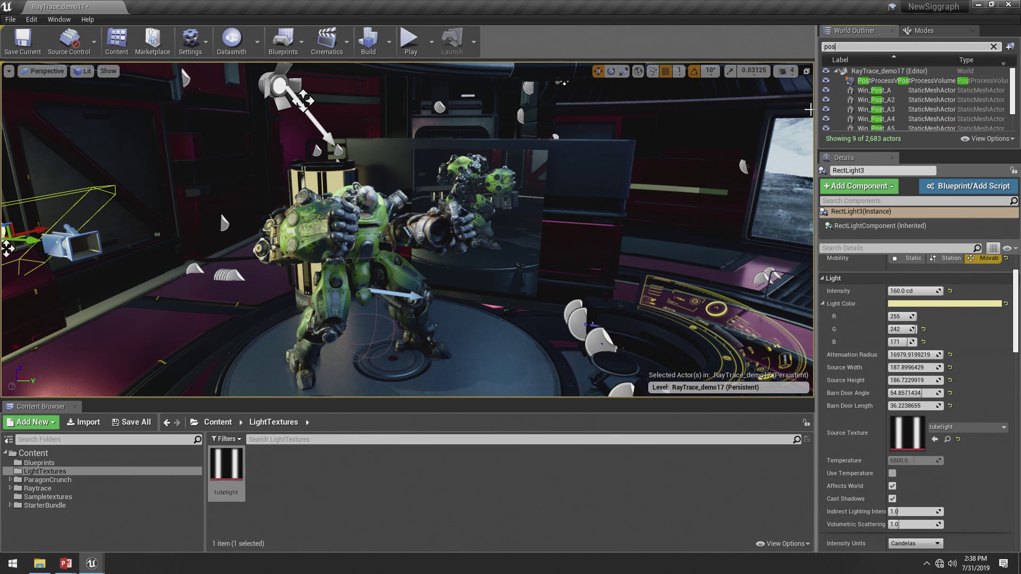
left_click(876, 81)
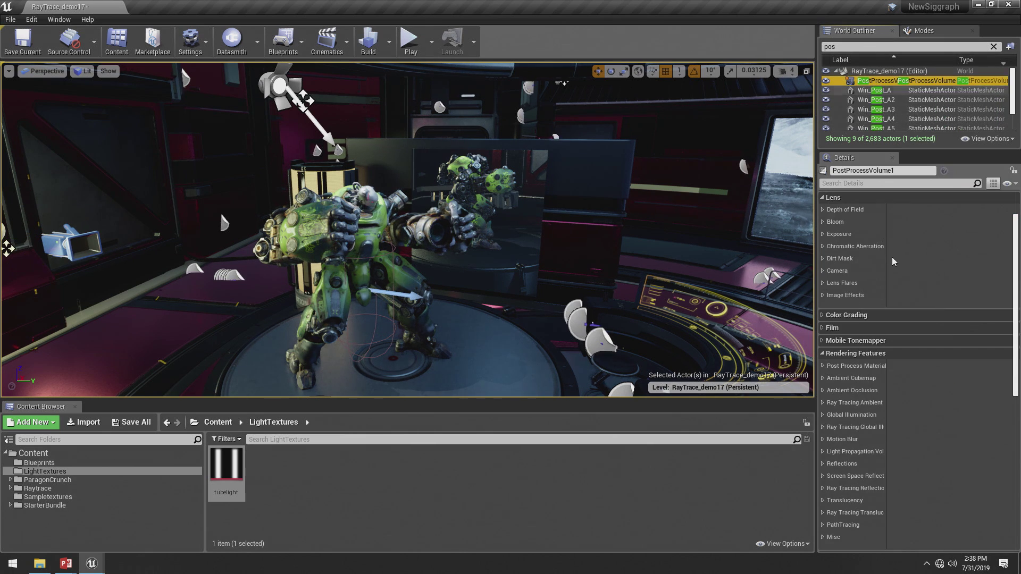
Review the volume's Ray Tracing Ambient Occlusion, Ray Tracing Global Illumination and Ray Tracing Reflections settings
left_click(822, 403)
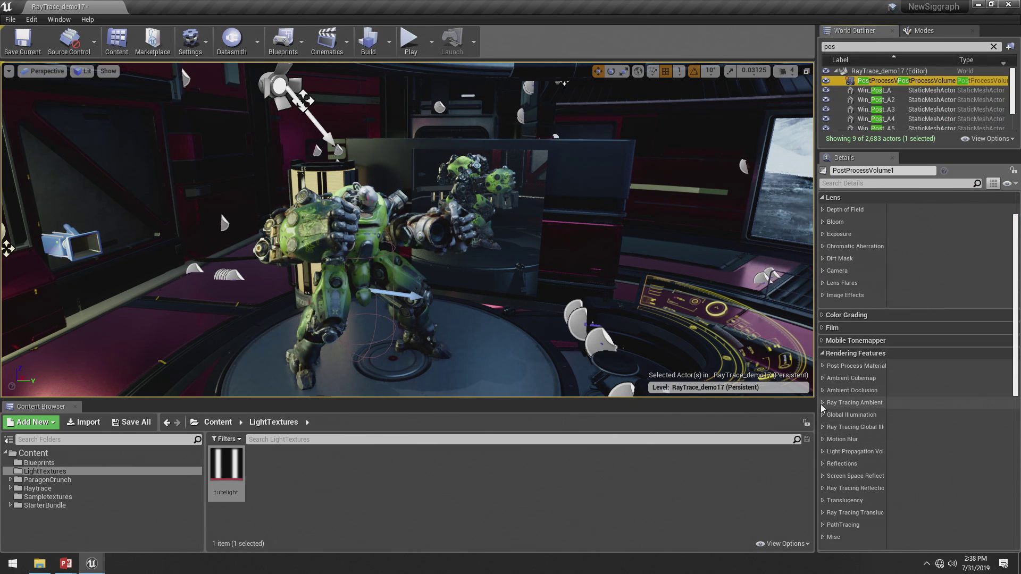
left_click(836, 415)
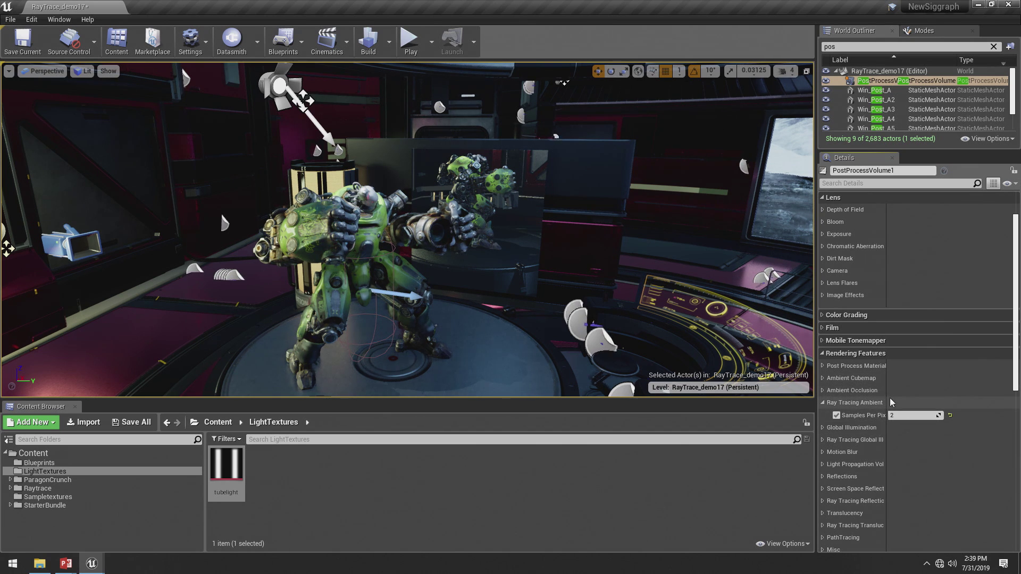
left_click_drag(891, 396, 938, 394)
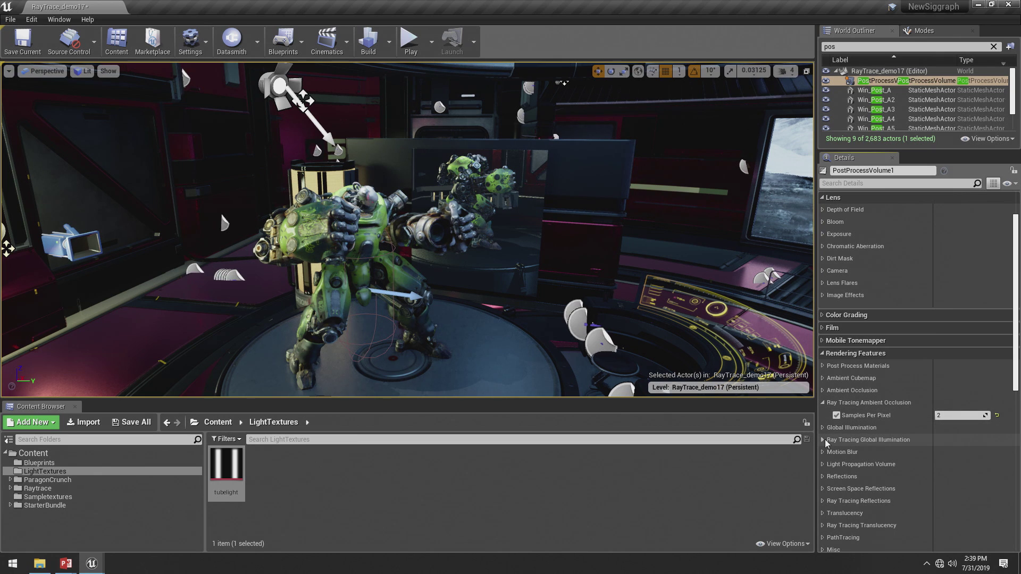
left_click(871, 441)
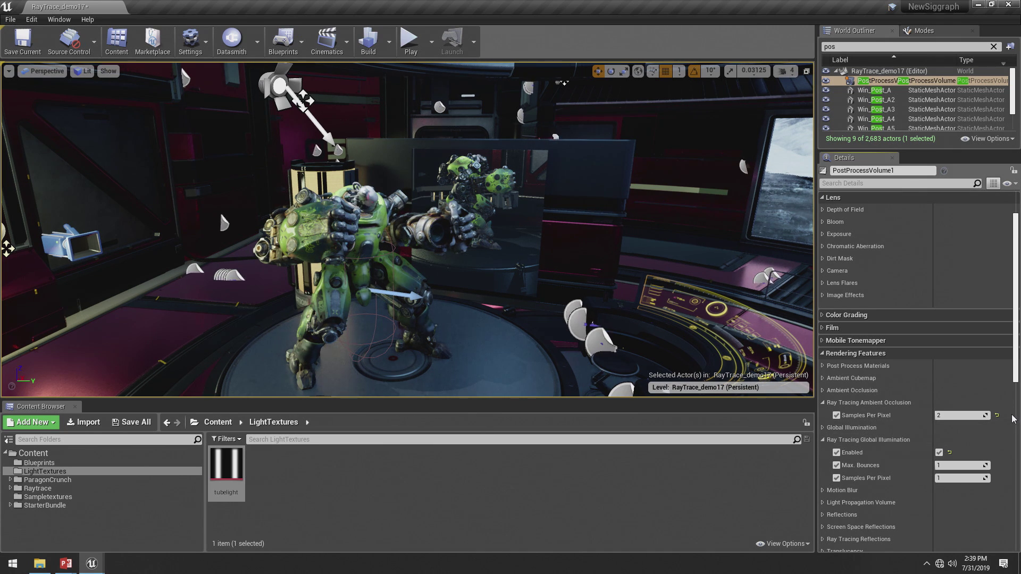
scroll(898, 431, "down", 3)
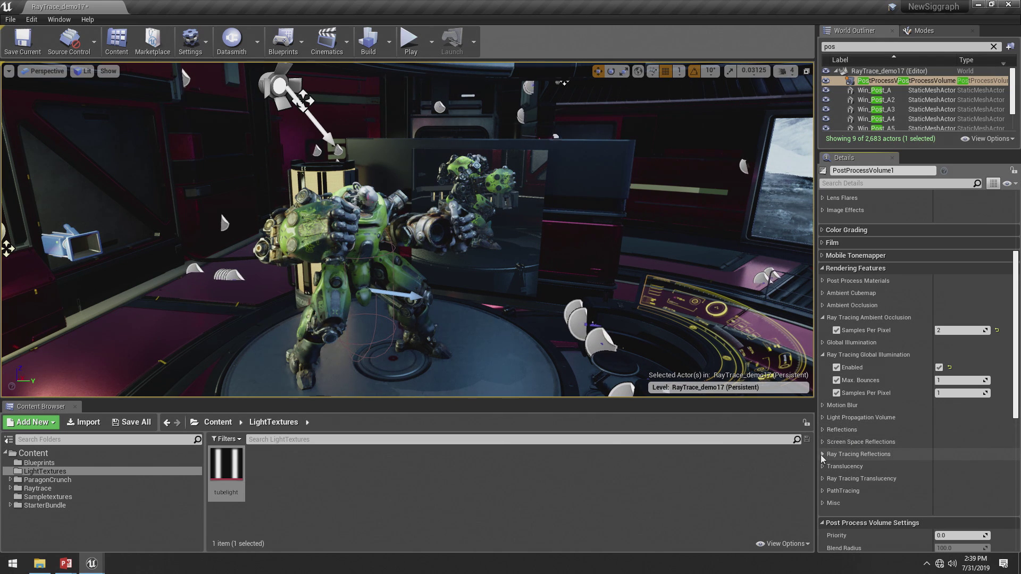
left_click(823, 455)
scroll(907, 451, "down", 1)
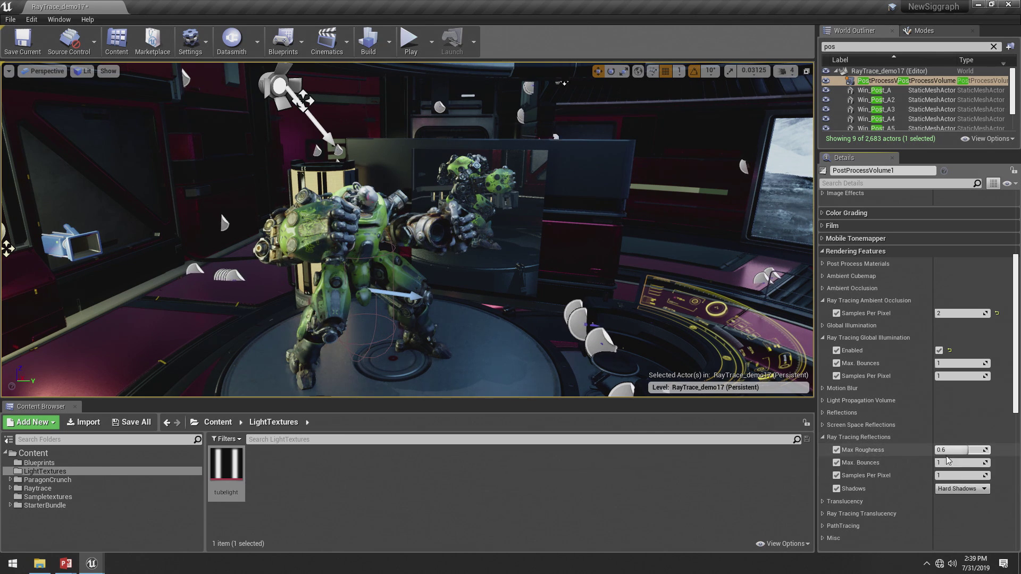
Examine the robot and its reflection in the mirror panel from several viewpoints around the platform
right_click_drag(531, 290, 611, 292)
right_click_drag(495, 292, 523, 319)
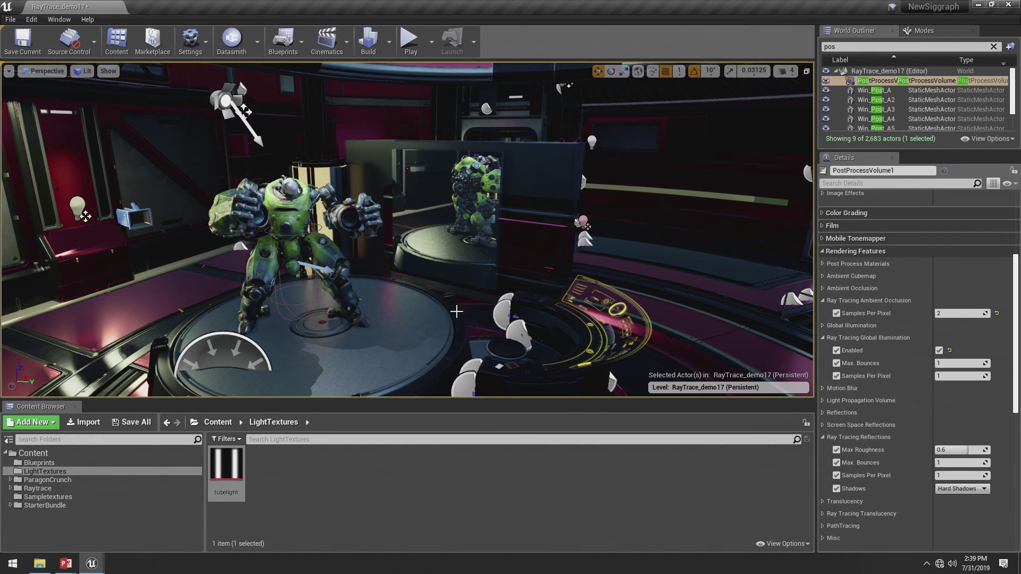
left_click_drag(417, 328, 387, 357)
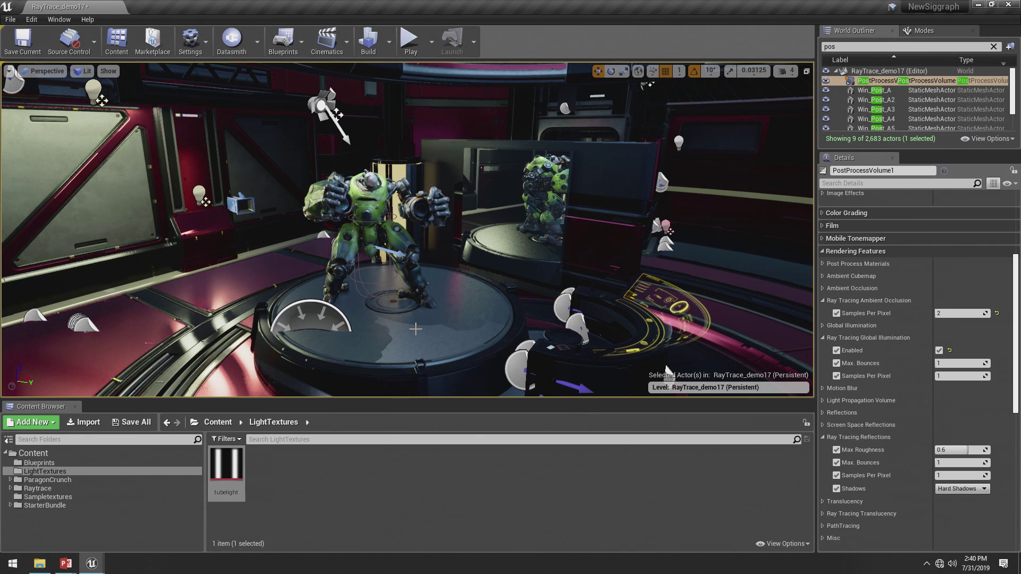
left_click_drag(428, 285, 492, 297)
right_click_drag(627, 282, 463, 285)
left_click_drag(463, 285, 404, 260)
Switch to the PowerPoint slide show and advance through Reflection Quality is Key to the Extra Notes slide
mouse_move(65, 564)
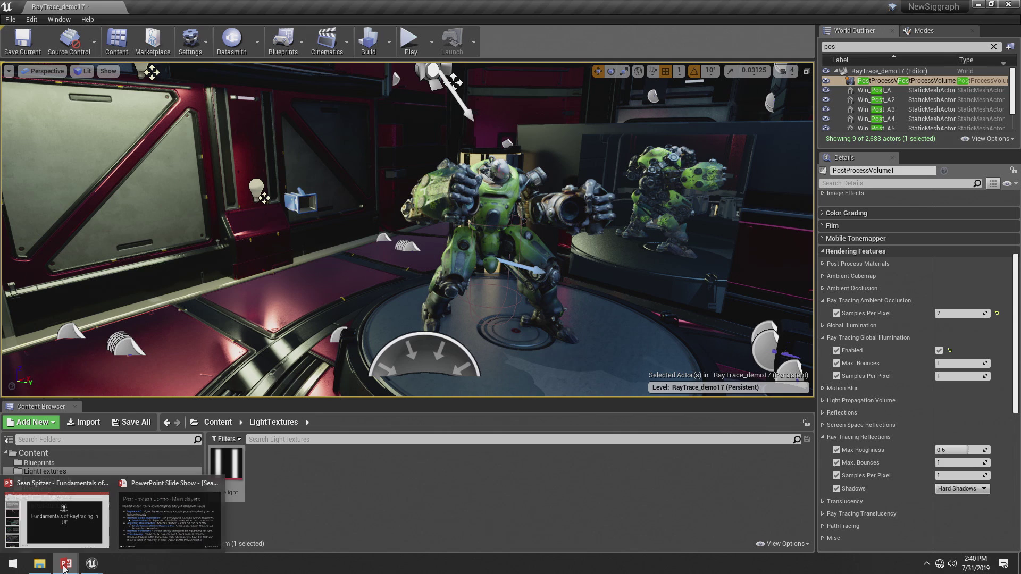
left_click(169, 512)
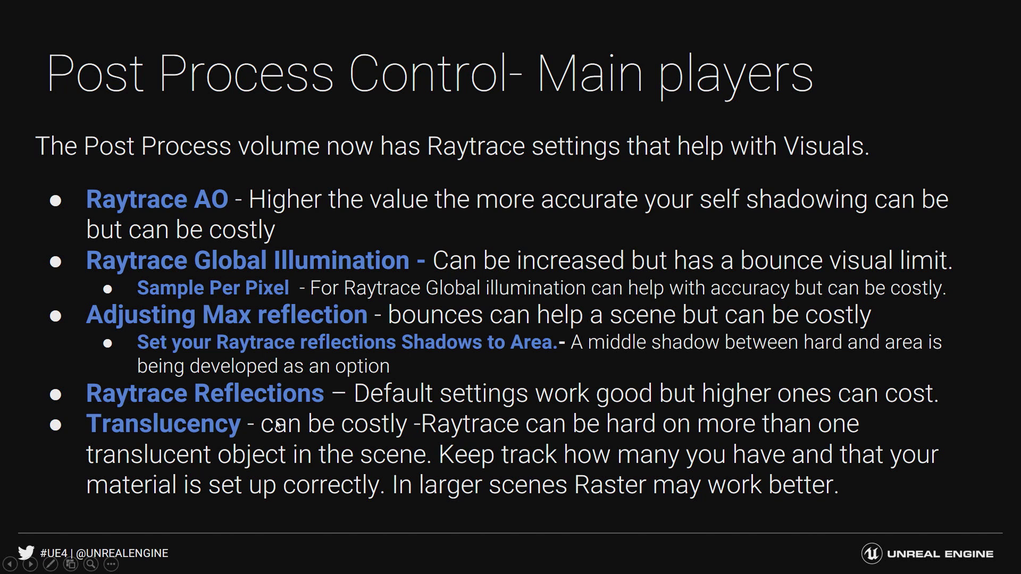
left_click(326, 365)
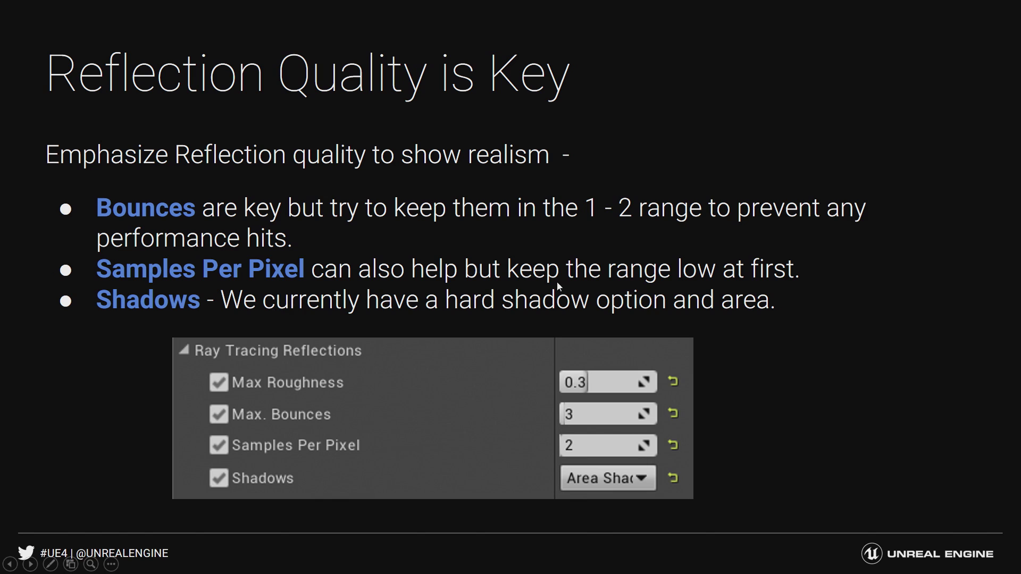
left_click(580, 296)
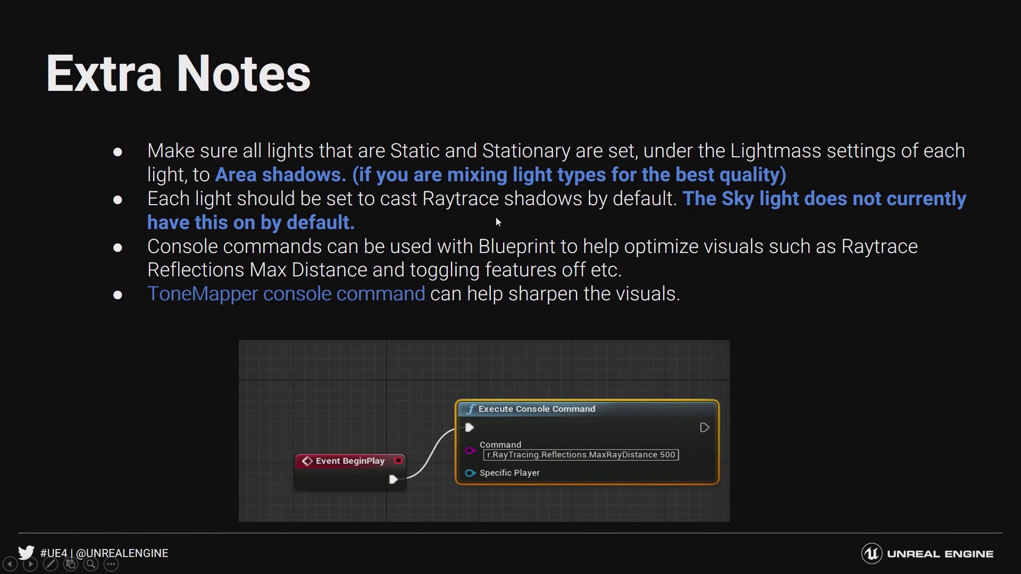
Switch back to Unreal Editor and examine the surface detail of the robot's chest and arms up close
key("alt+Tab")
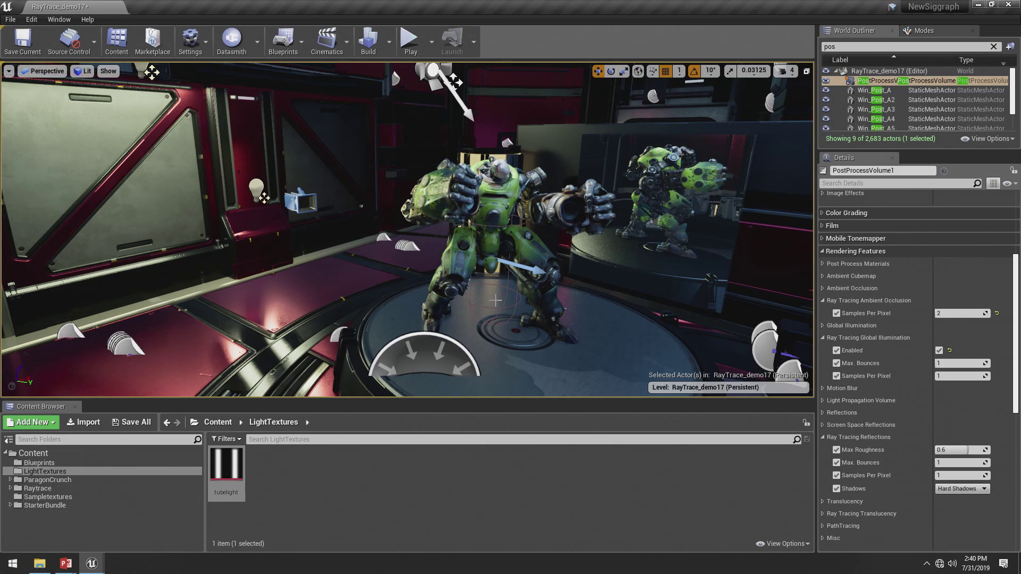
right_click_drag(515, 300, 335, 257)
scroll(335, 257, "up", 5)
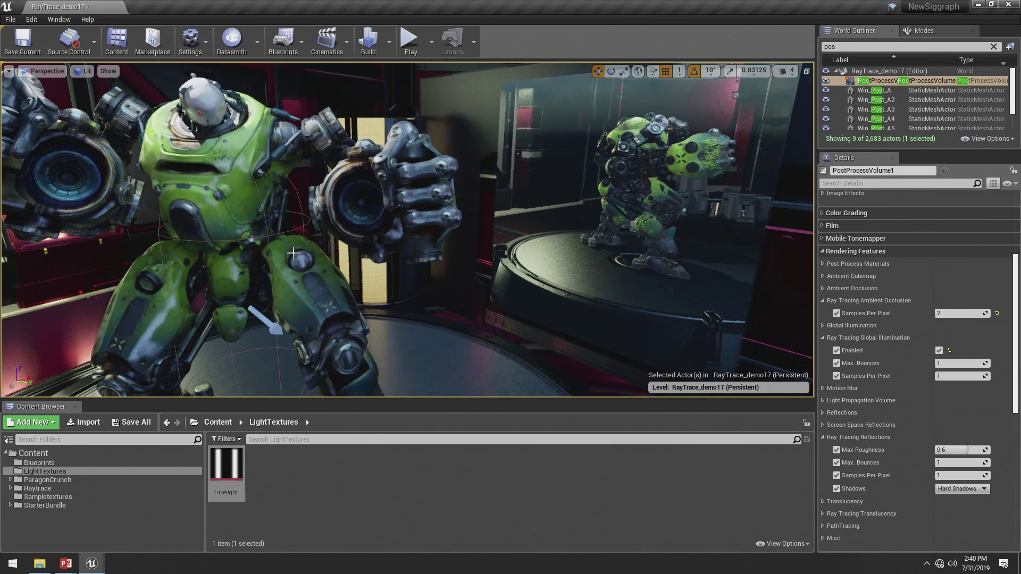
scroll(238, 251, "up", 4)
right_click_drag(239, 251, 217, 248)
scroll(223, 249, "up", 5)
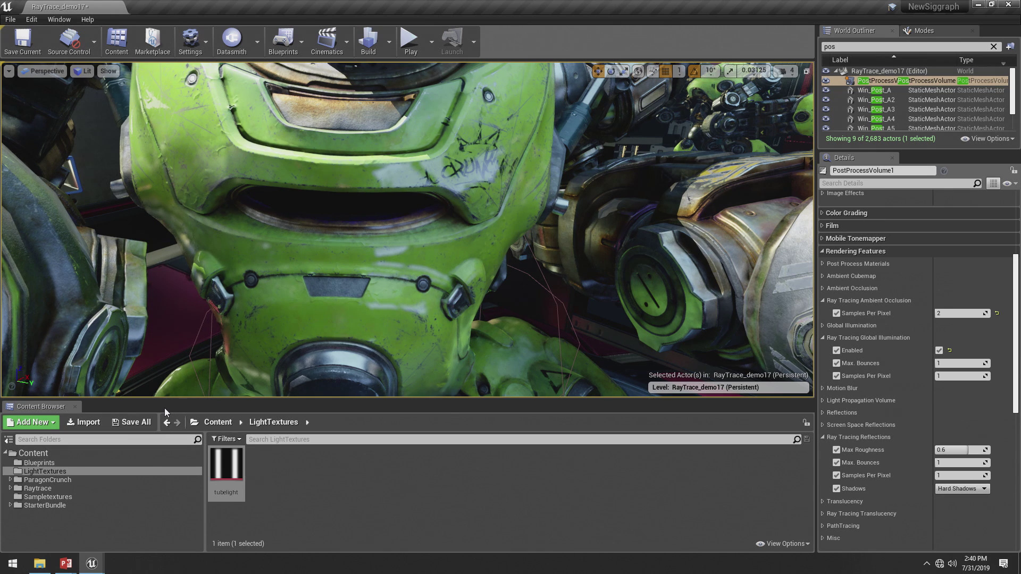
Find the tonemapper sharpening console command and run r.Tonemapper.Sharpen 1 to sharpen the viewport image
key("grave")
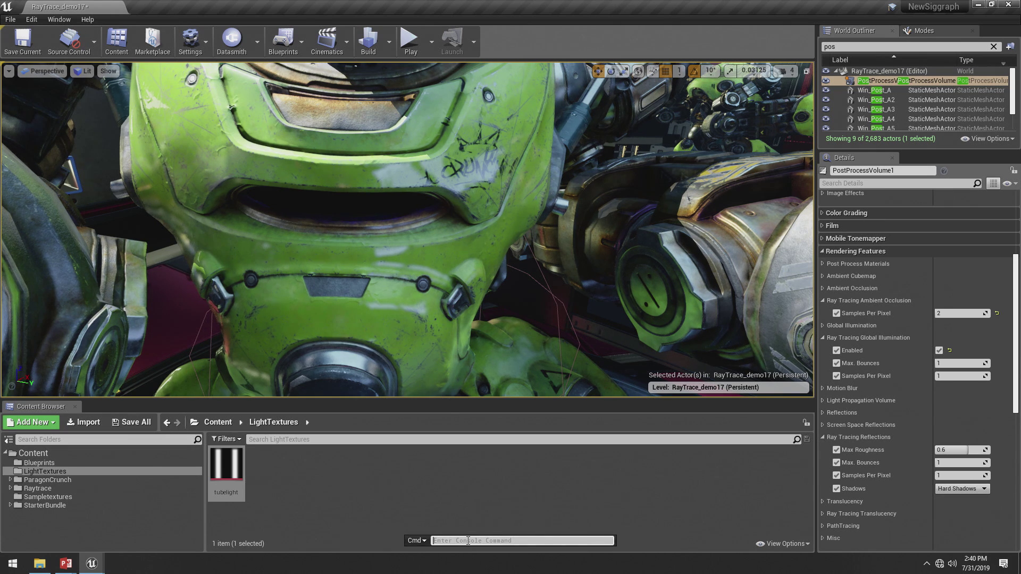
type("t one")
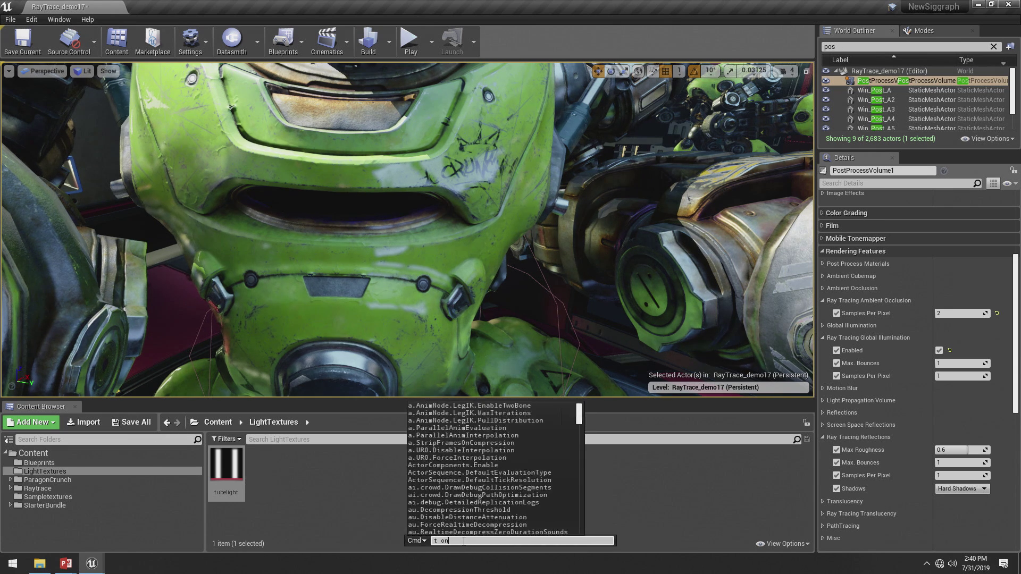
key("BackSpace")
key("BackSpace")
key("BackSpace")
key("BackSpace")
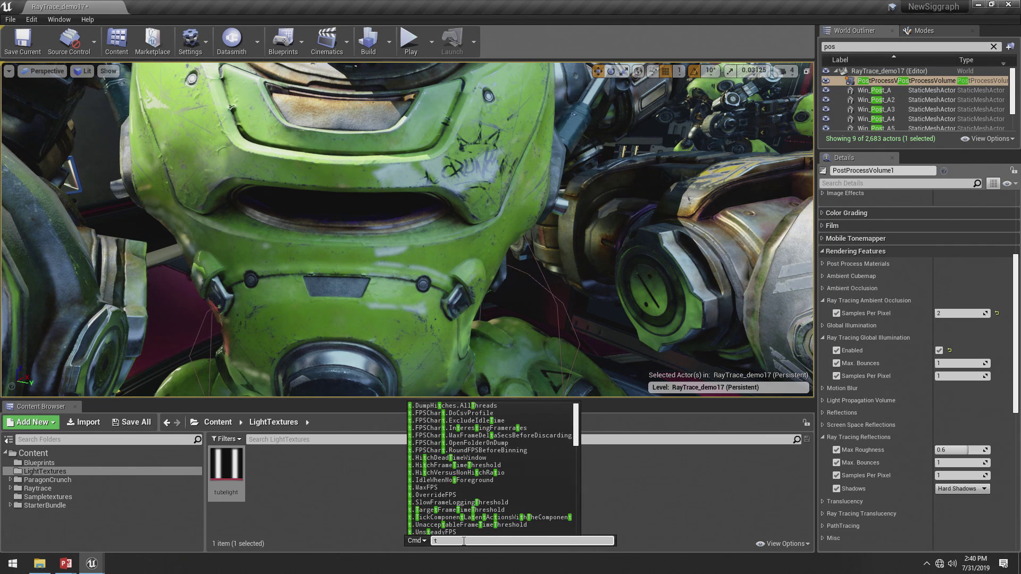
type("one")
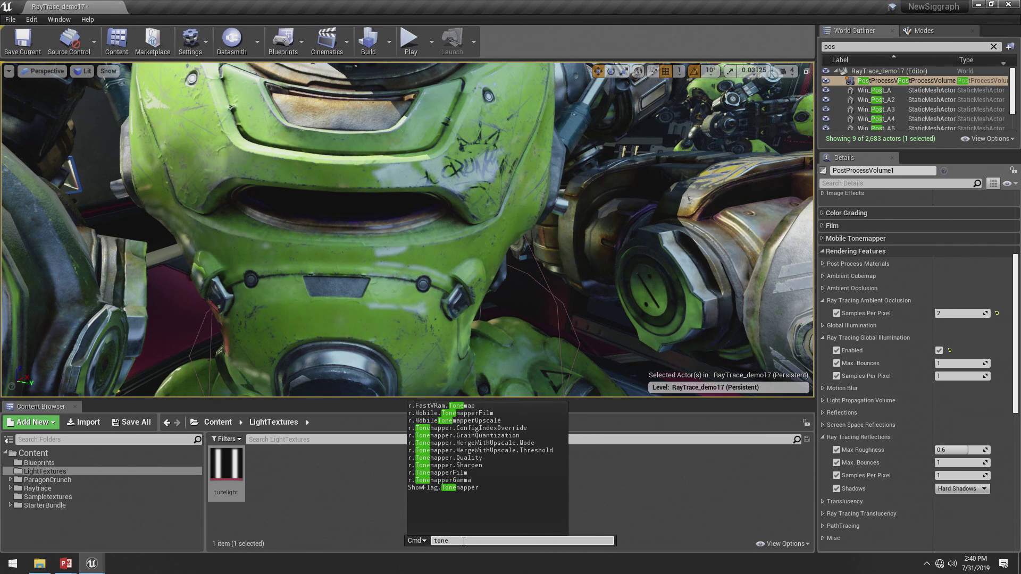
left_click(469, 466)
left_click(518, 540)
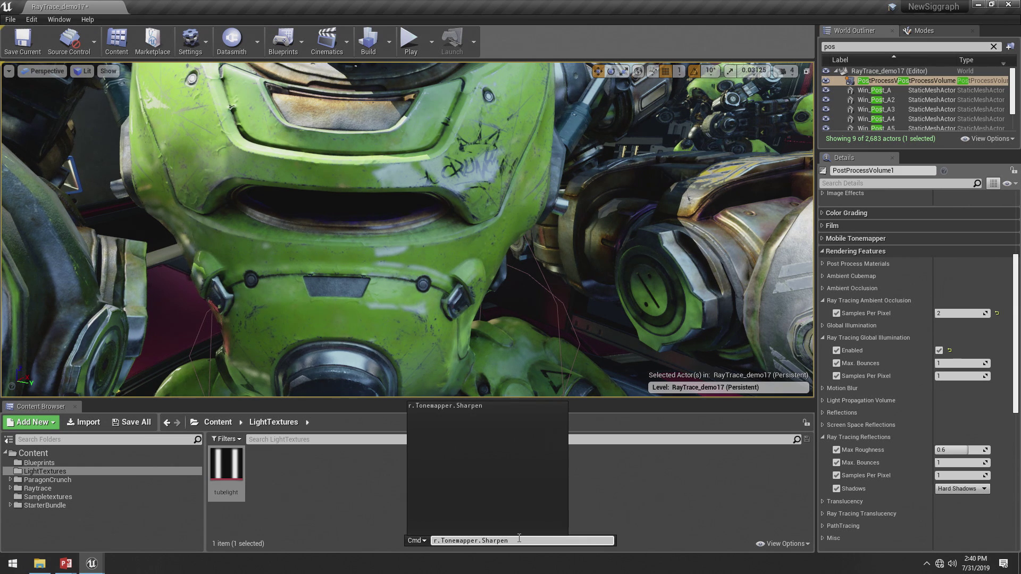
type("1")
key("Return")
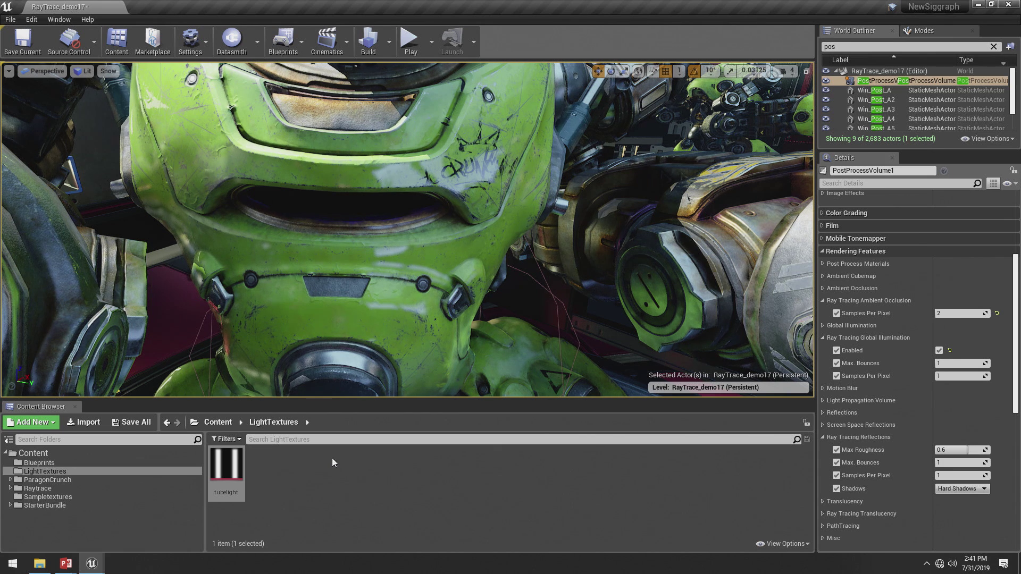
Recall r.Tonemapper.Sharpen 0 from the console command history to turn the viewport sharpening off
key("grave")
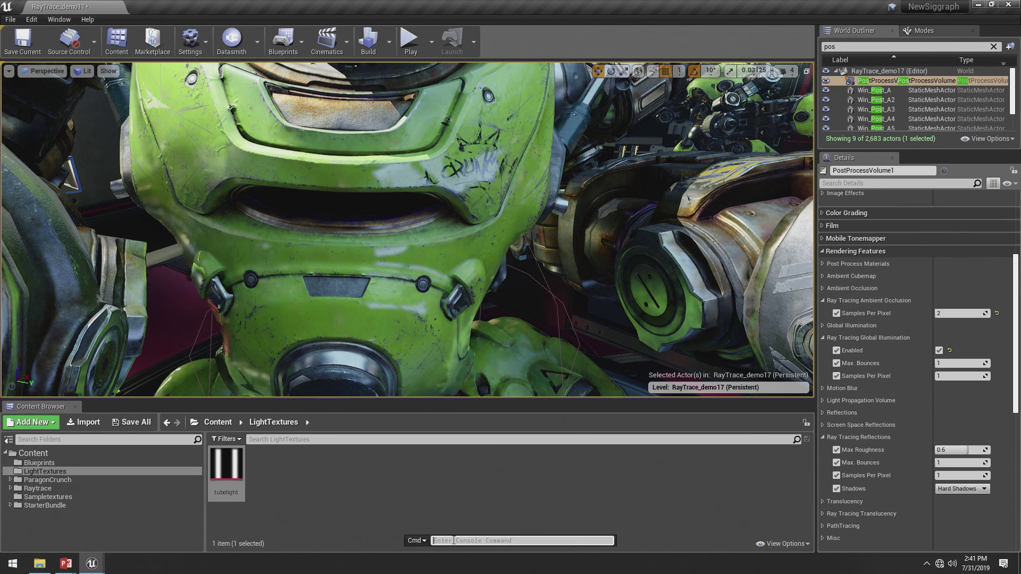
key("Up")
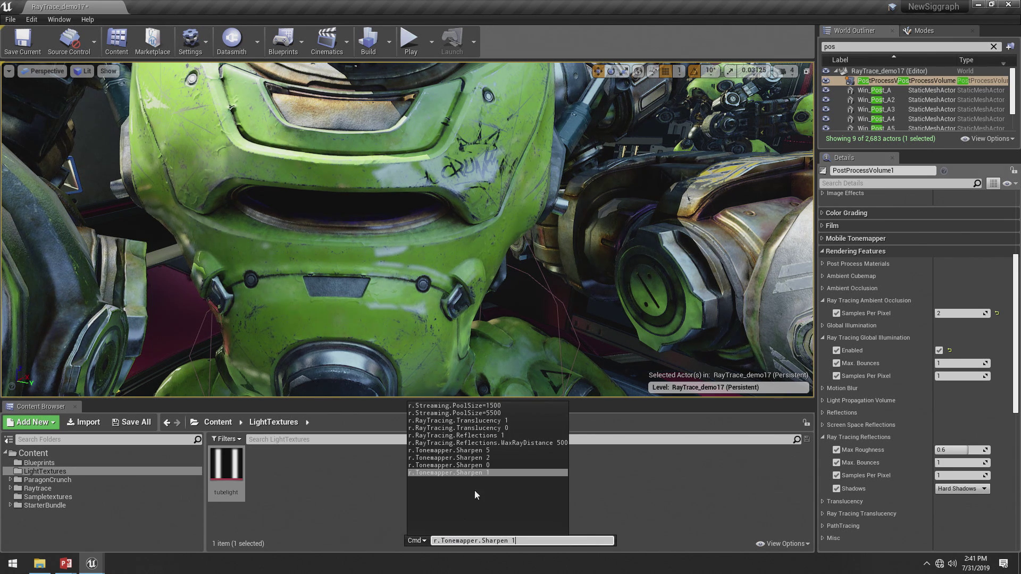
left_click(475, 466)
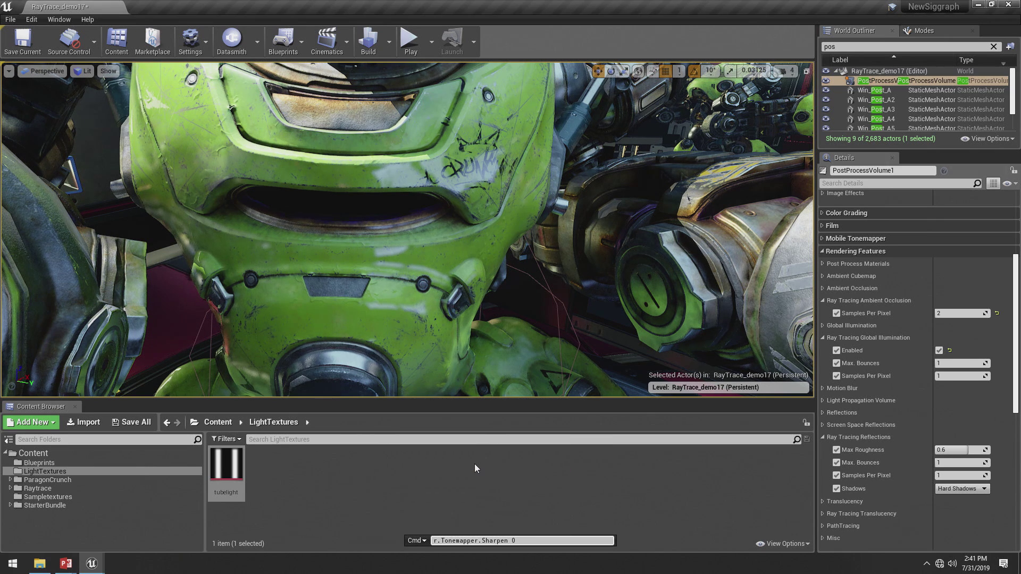